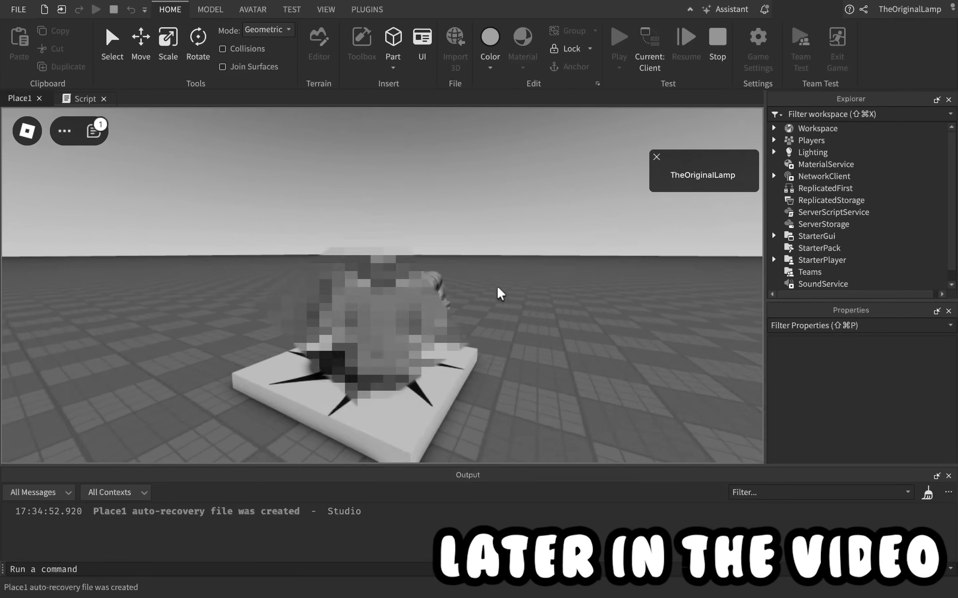
# Look around the spawn pad, then start a play-test of the place with F5.
pyautogui.press('s')
pyautogui.moveTo(497, 289); pyautogui.dragTo(526, 280, button='right')
pyautogui.scroll(-5, 527, 281)
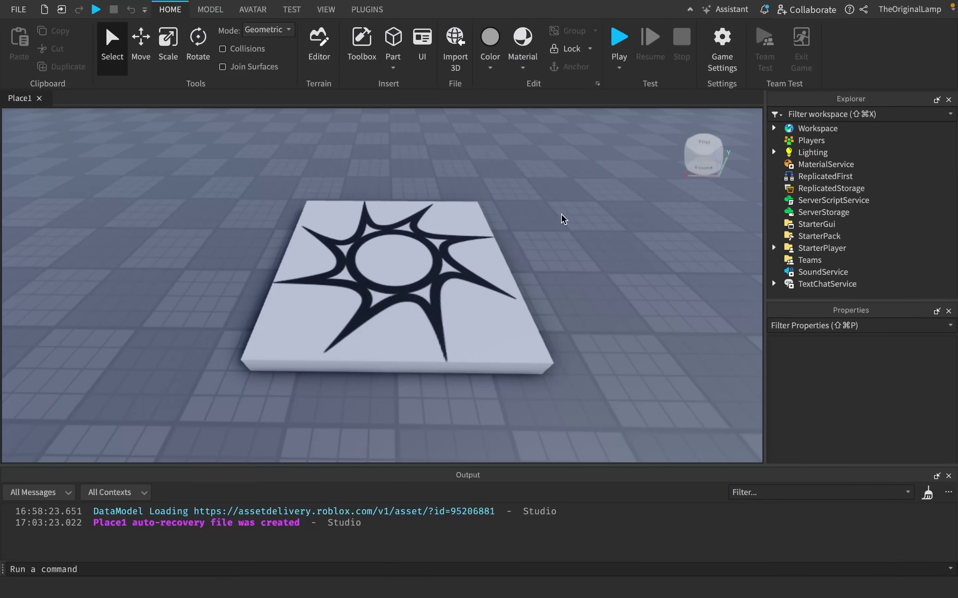
pyautogui.moveTo(561, 215); pyautogui.dragTo(561, 214, button='right')
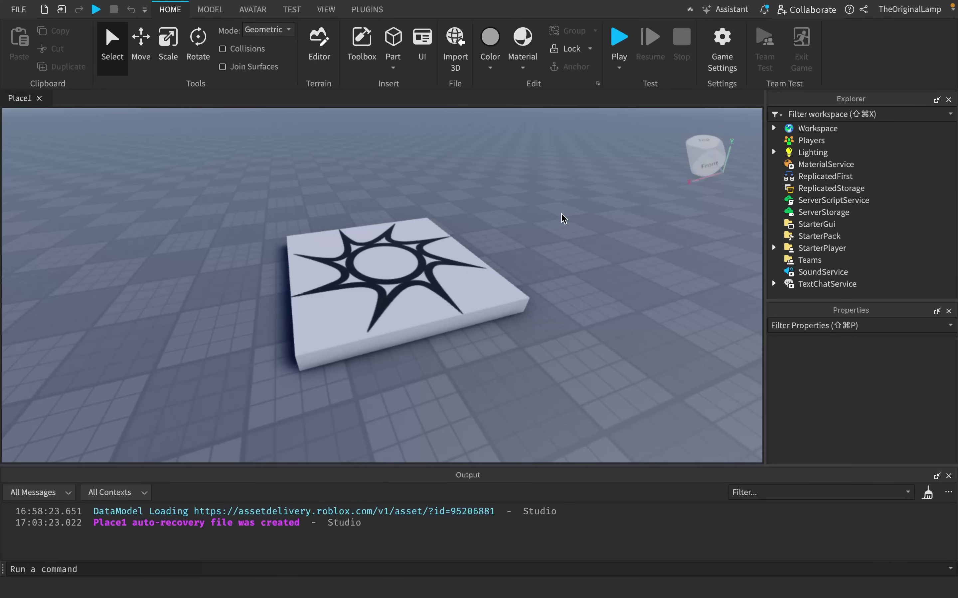
pyautogui.moveTo(563, 219); pyautogui.dragTo(462, 211, button='right')
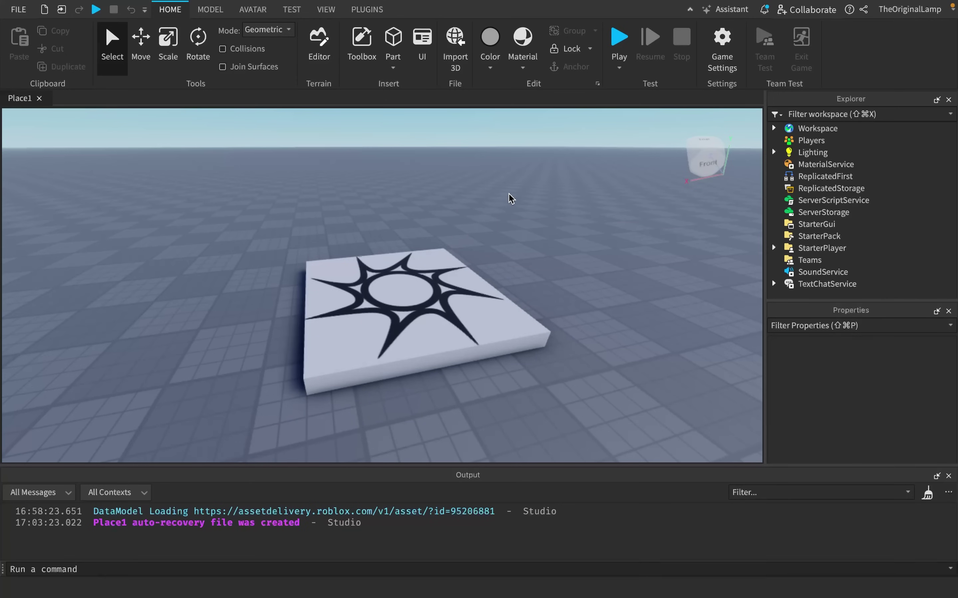
pyautogui.press('w')
pyautogui.moveTo(510, 193); pyautogui.dragTo(510, 194, button='right')
pyautogui.press('F5')
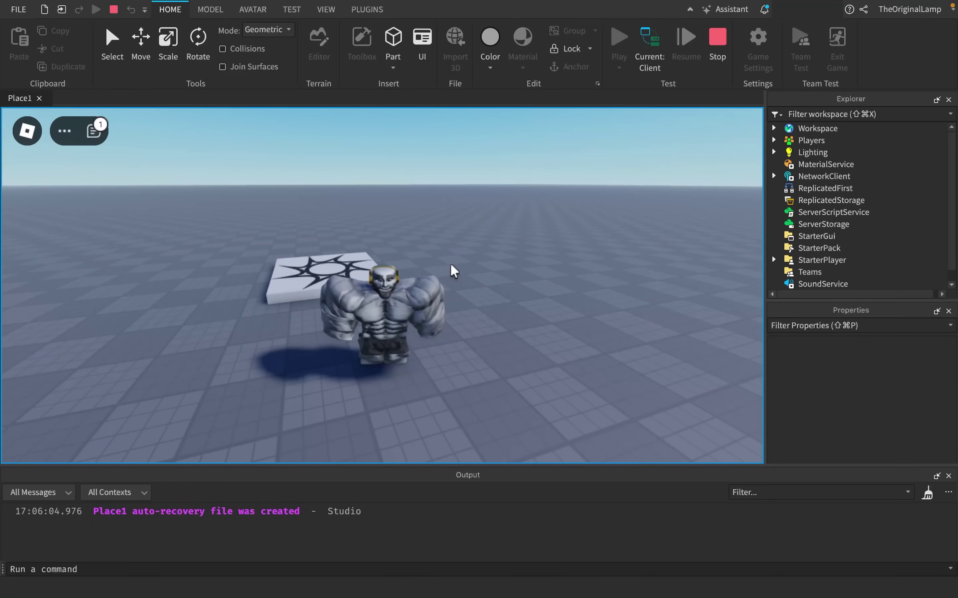
pyautogui.moveTo(524, 235); pyautogui.dragTo(524, 235, button='right')
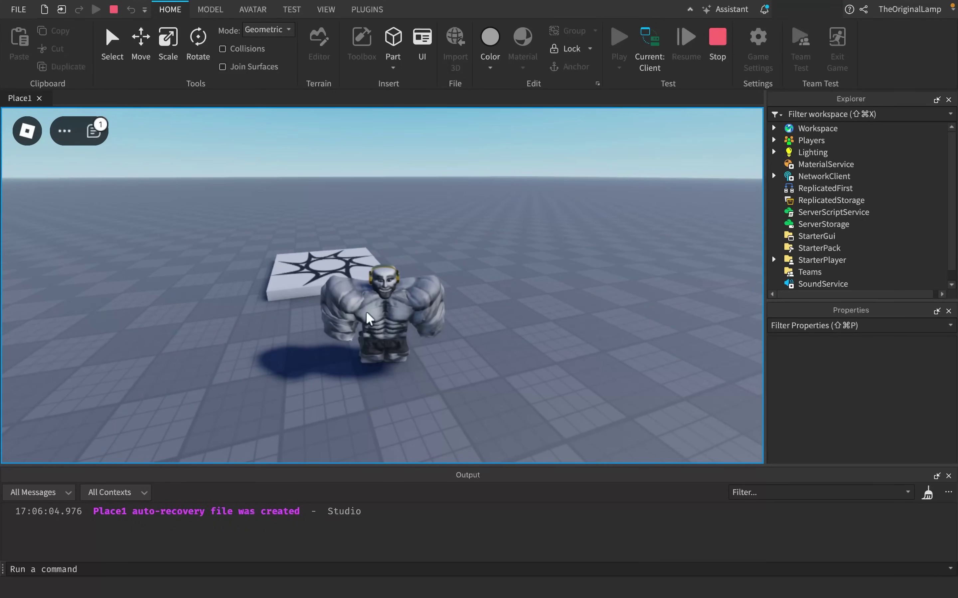
# Add a Highlight to the avatar's character model in Workspace.
pyautogui.click(774, 128)
pyautogui.click(883, 176)
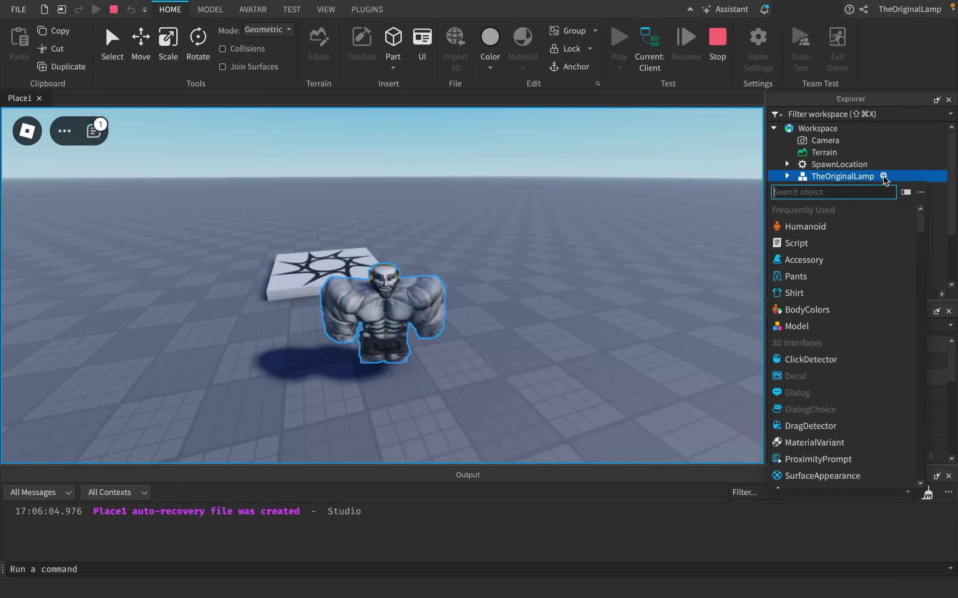
pyautogui.write('hig')
pyautogui.click(823, 214)
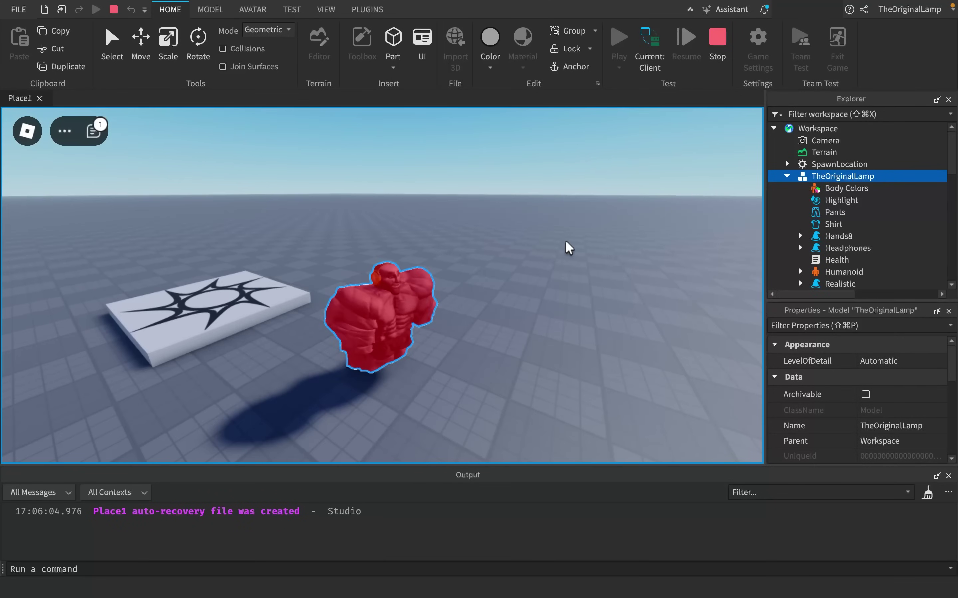
# Select the SpawnLocation and walk the red-highlighted avatar backward.
pyautogui.click(839, 164)
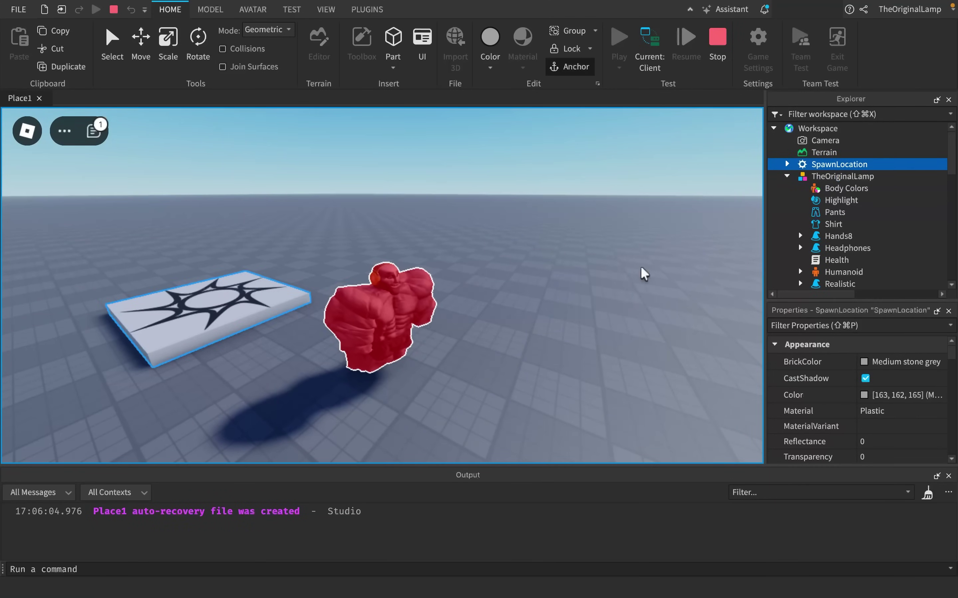
pyautogui.moveTo(586, 246); pyautogui.dragTo(586, 246, button='right')
pyautogui.scroll(4, 586, 245)
pyautogui.press('s')
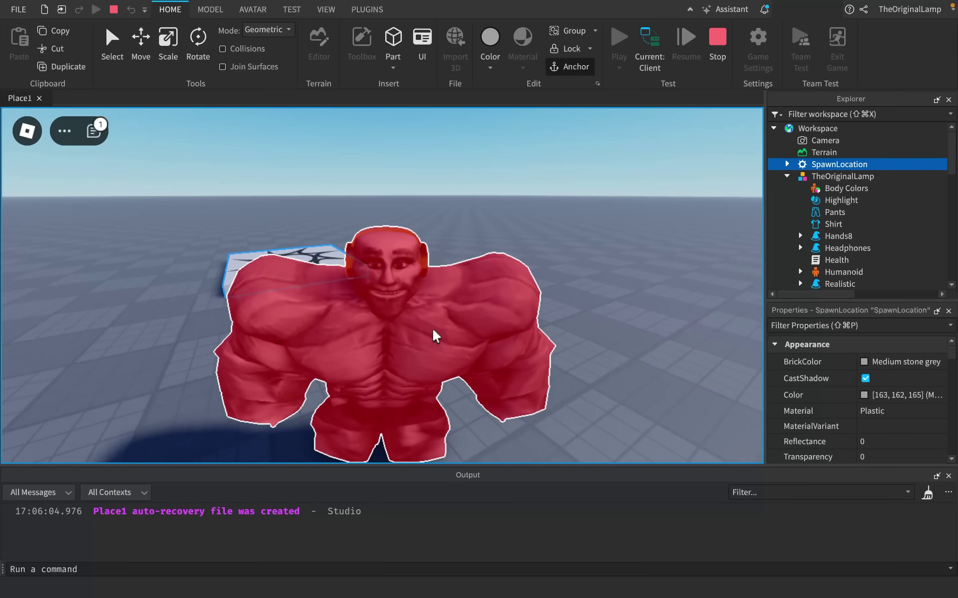
pyautogui.press('Escape')
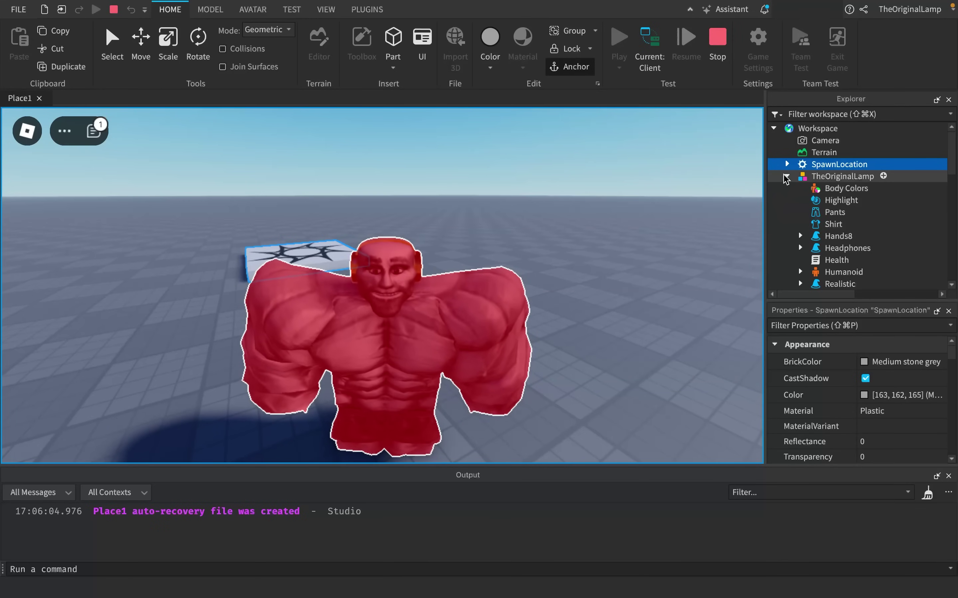
# Orbit around the red avatar while walking it, then stop the play-test.
pyautogui.moveTo(482, 269); pyautogui.dragTo(482, 270, button='right')
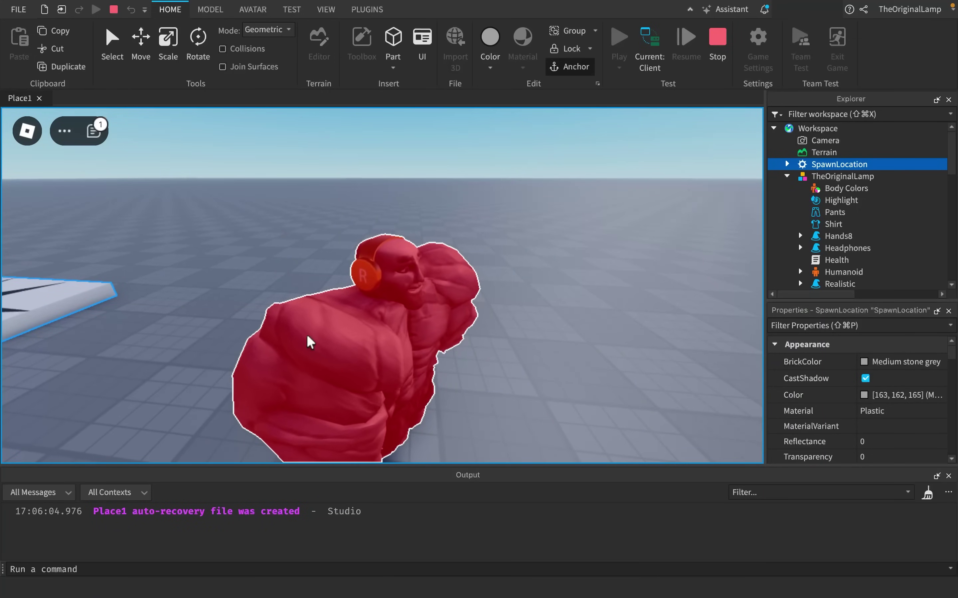
pyautogui.press('w')
pyautogui.moveTo(541, 247); pyautogui.dragTo(540, 247, button='right')
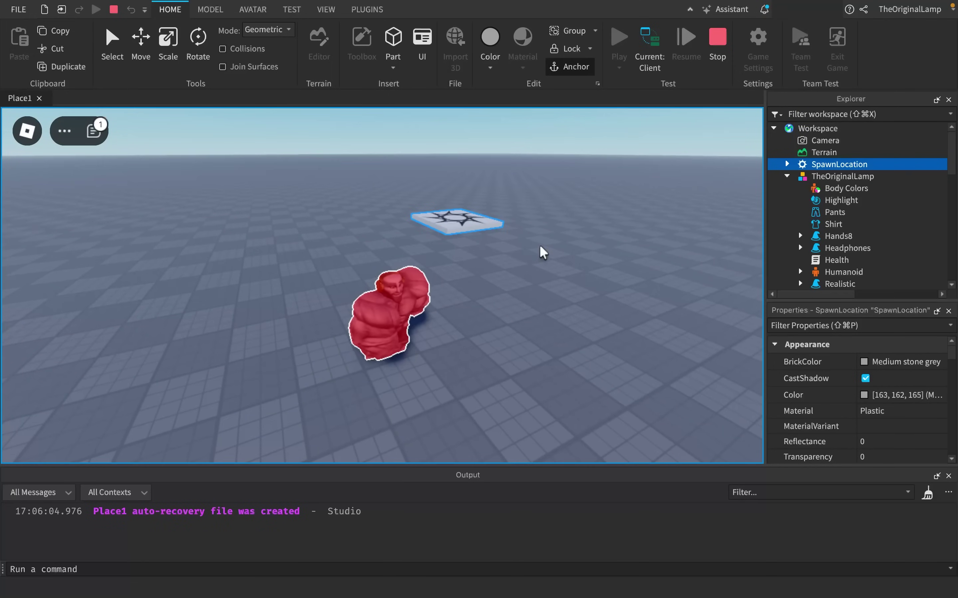
pyautogui.scroll(3, 540, 247)
pyautogui.scroll(-3, 540, 248)
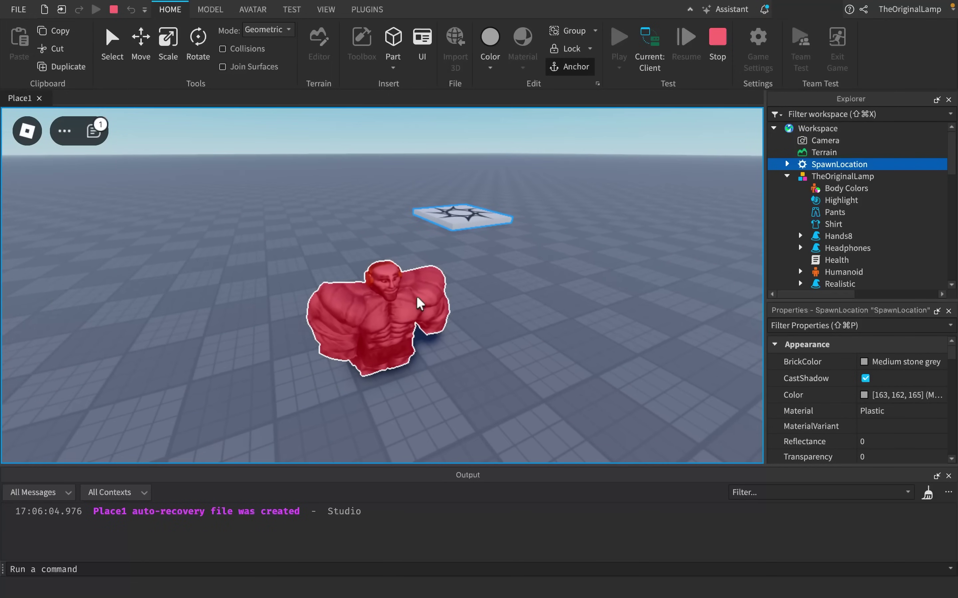
pyautogui.scroll(3, 417, 298)
pyautogui.moveTo(417, 298); pyautogui.dragTo(419, 304, button='right')
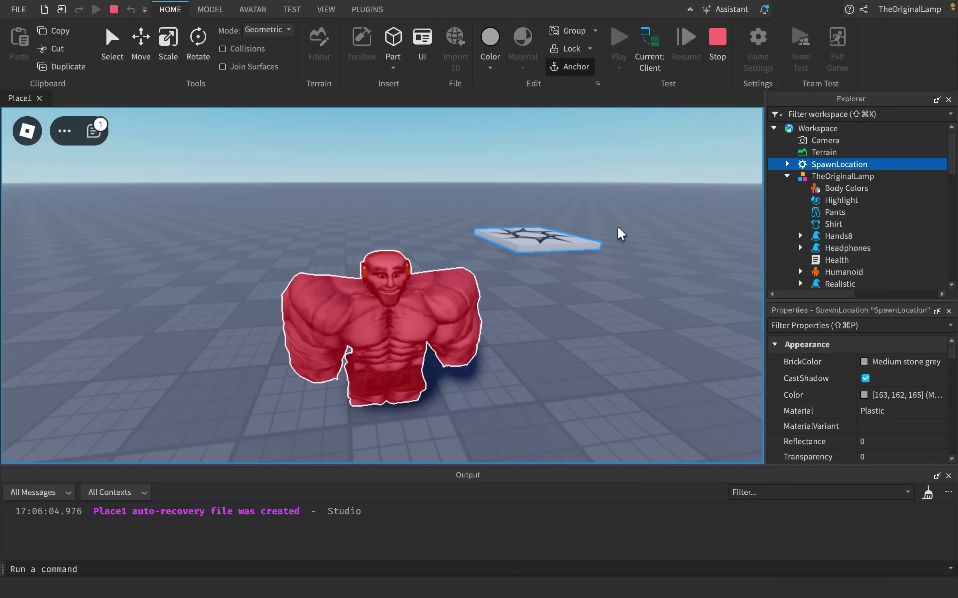
pyautogui.scroll(-1, 816, 221)
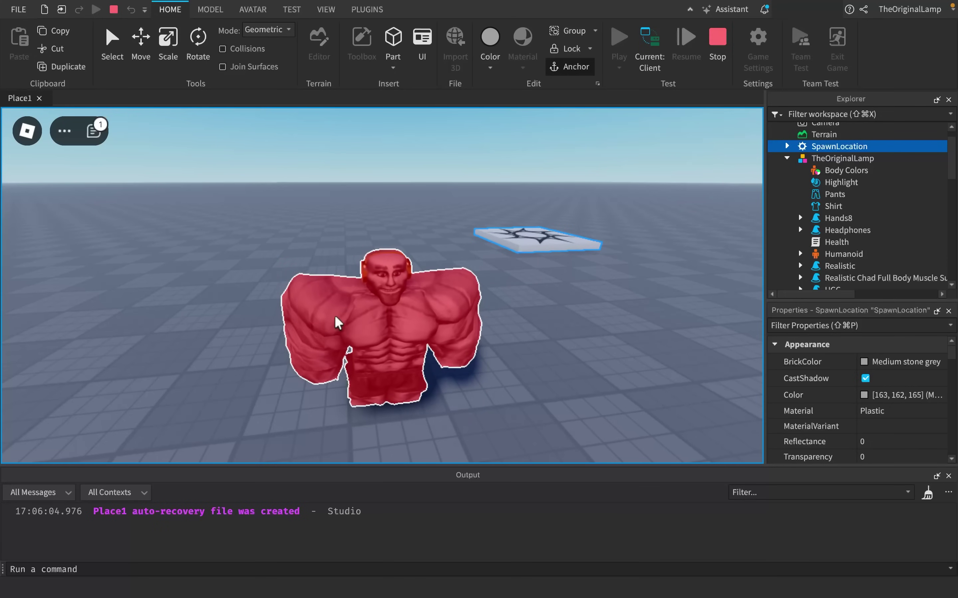
pyautogui.click(714, 41)
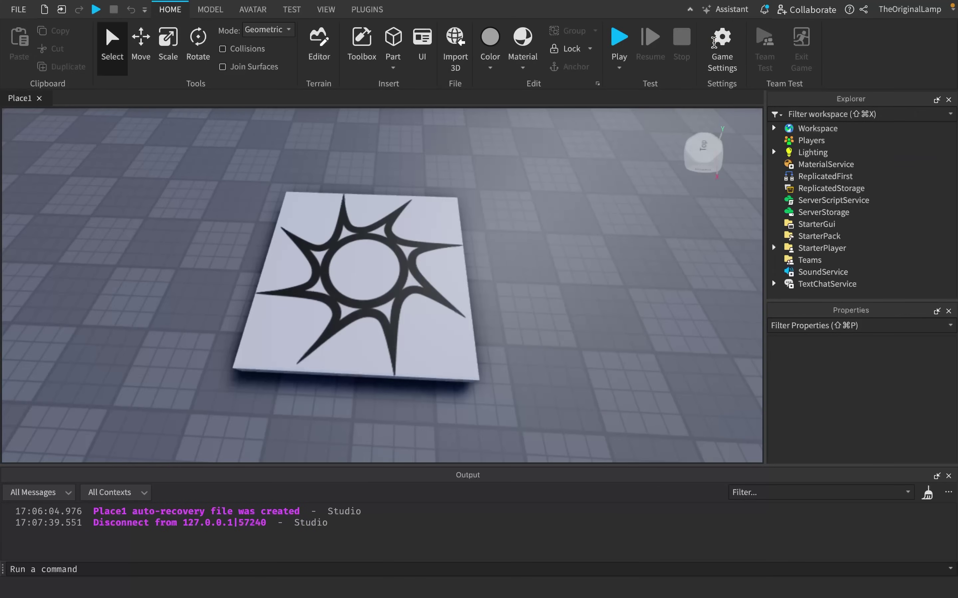
# Search 'vie' in the insert list under StarterGui to find ViewportFrame.
pyautogui.moveTo(558, 209); pyautogui.dragTo(545, 216, button='right')
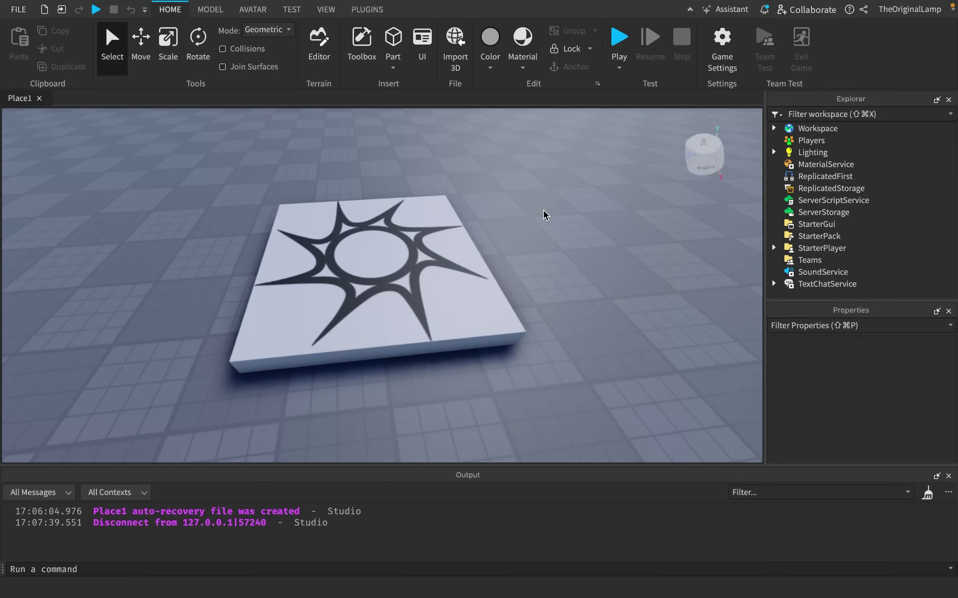
pyautogui.click(843, 224)
pyautogui.write('vi')
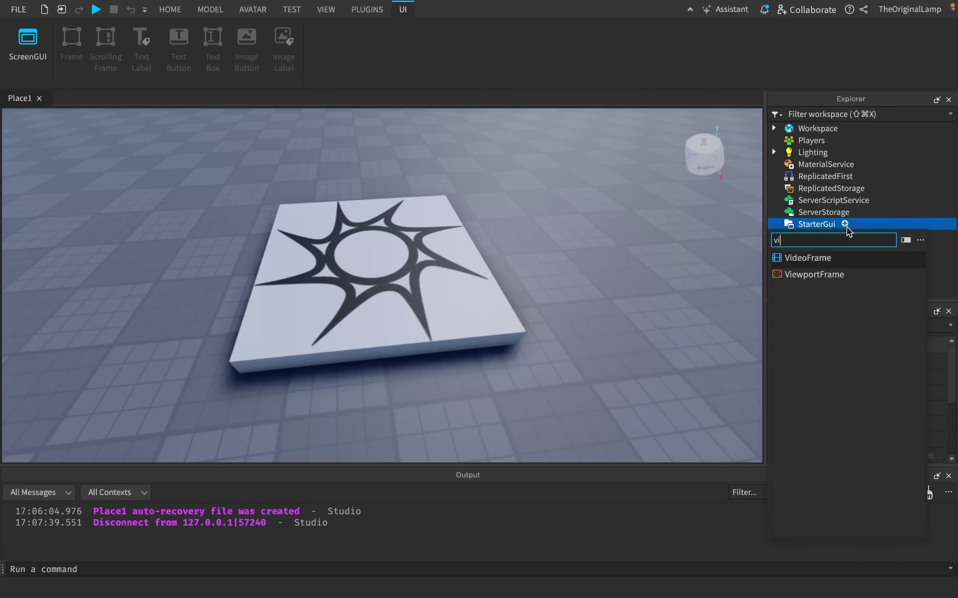
pyautogui.write('e')
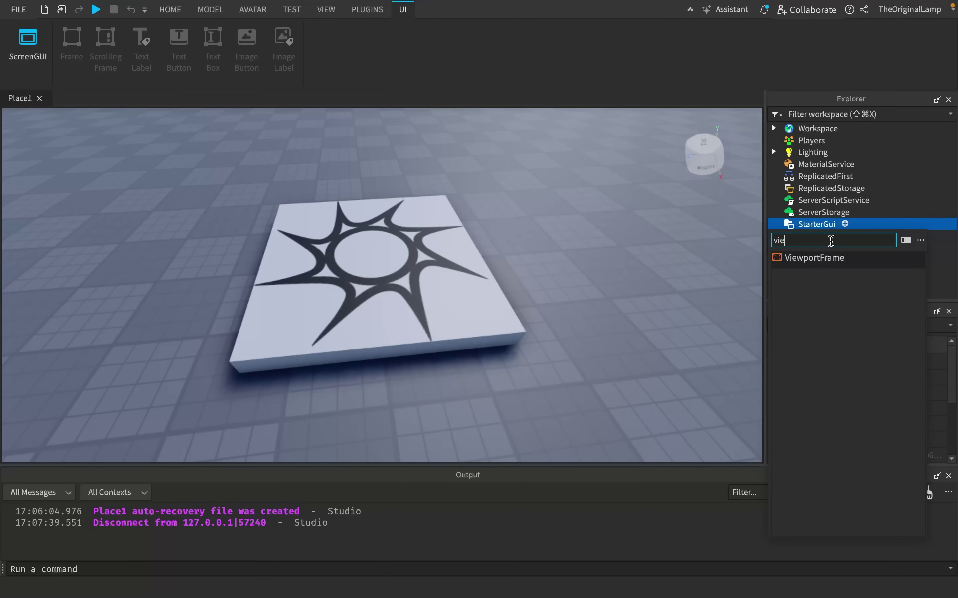
pyautogui.press('BackSpace')
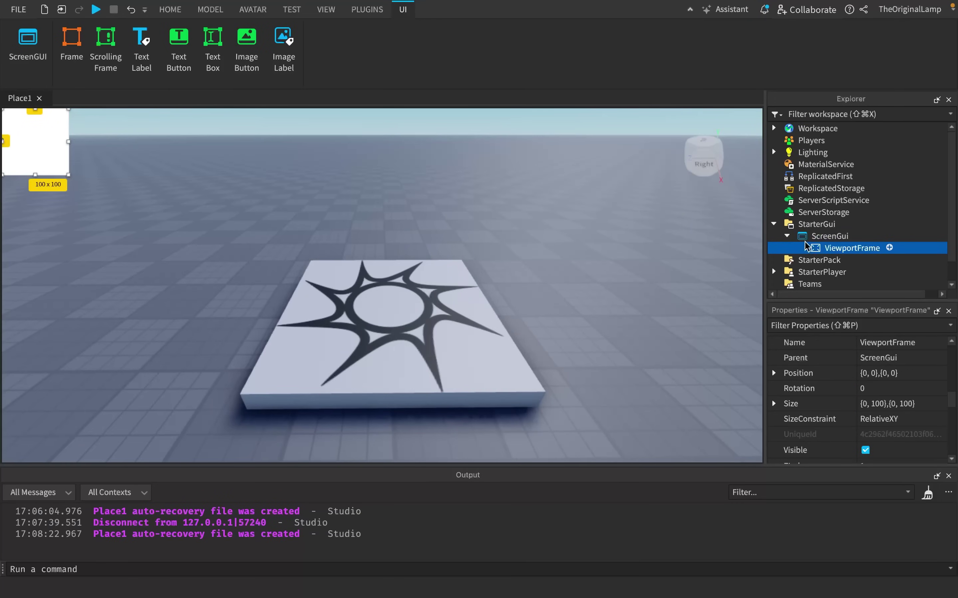
# Set the ViewportFrame Size to 1,0,1,0 so it fills the screen.
pyautogui.write('1,0,1,0')
pyautogui.press('Return')
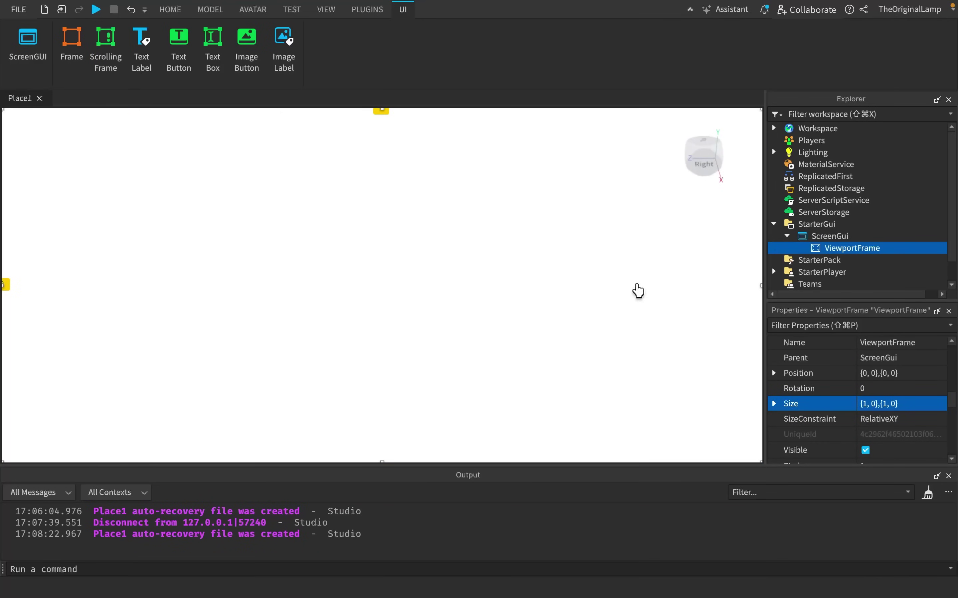
pyautogui.click(772, 129)
pyautogui.scroll(-1, 786, 160)
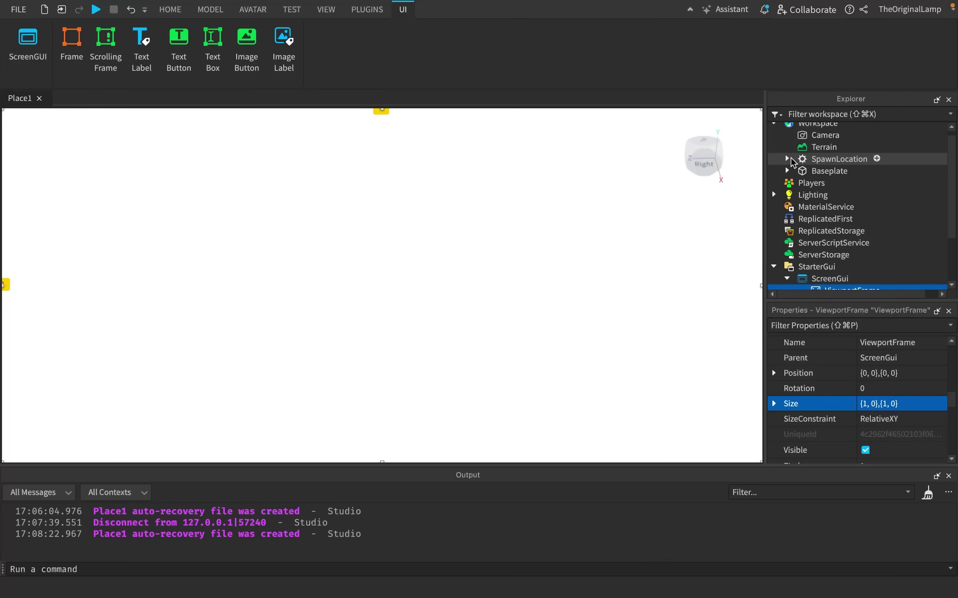
pyautogui.scroll(-3, 792, 194)
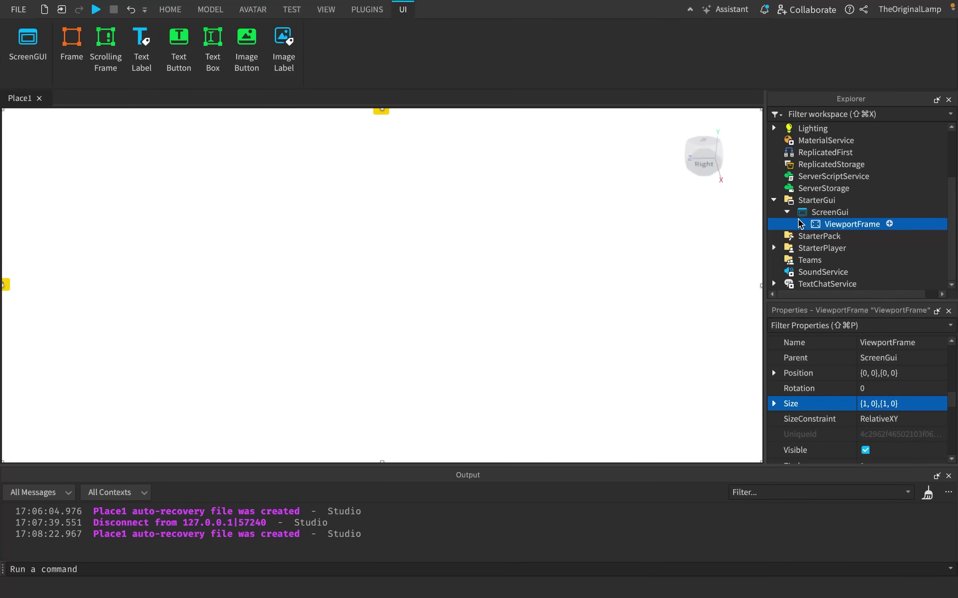
# Set BackgroundTransparency to 1 and insert a LocalScript into the ScreenGui.
pyautogui.scroll(3, 795, 222)
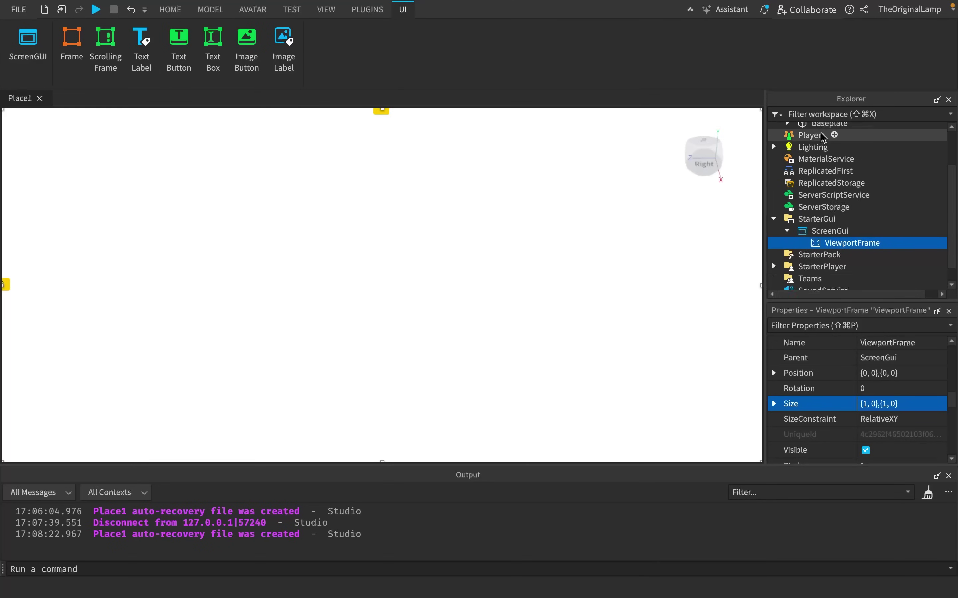
pyautogui.scroll(-3, 793, 224)
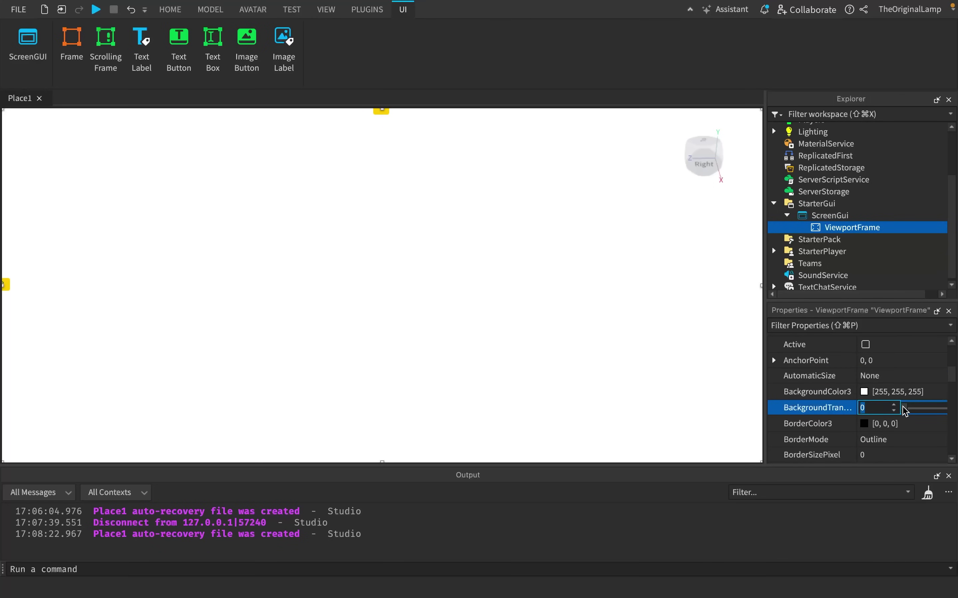
pyautogui.moveTo(905, 408); pyautogui.dragTo(943, 408)
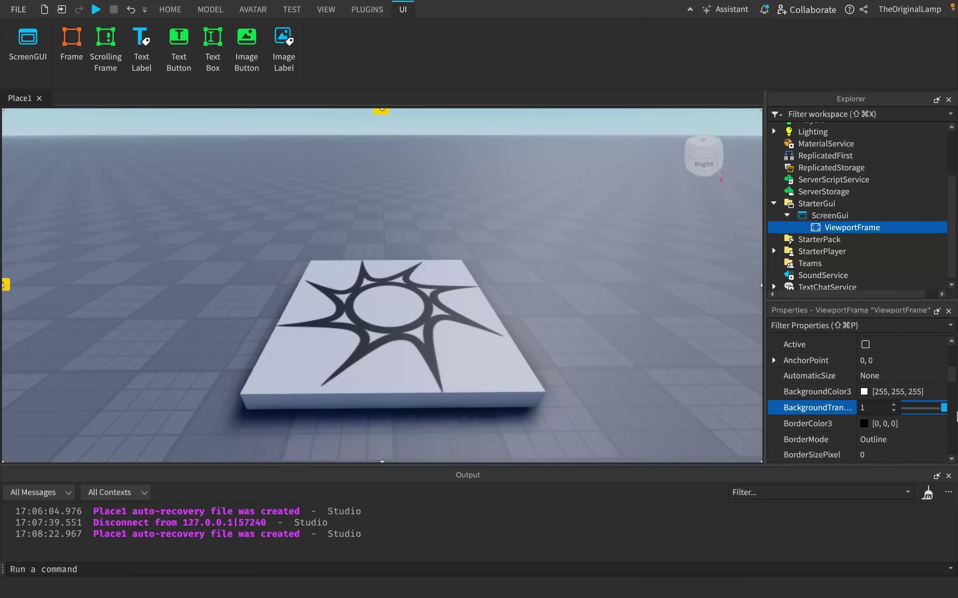
pyautogui.click(857, 215)
# Insert a LocalScript into ScreenGui and delete its default hello-world code.
pyautogui.write('local')
pyautogui.click(803, 265)
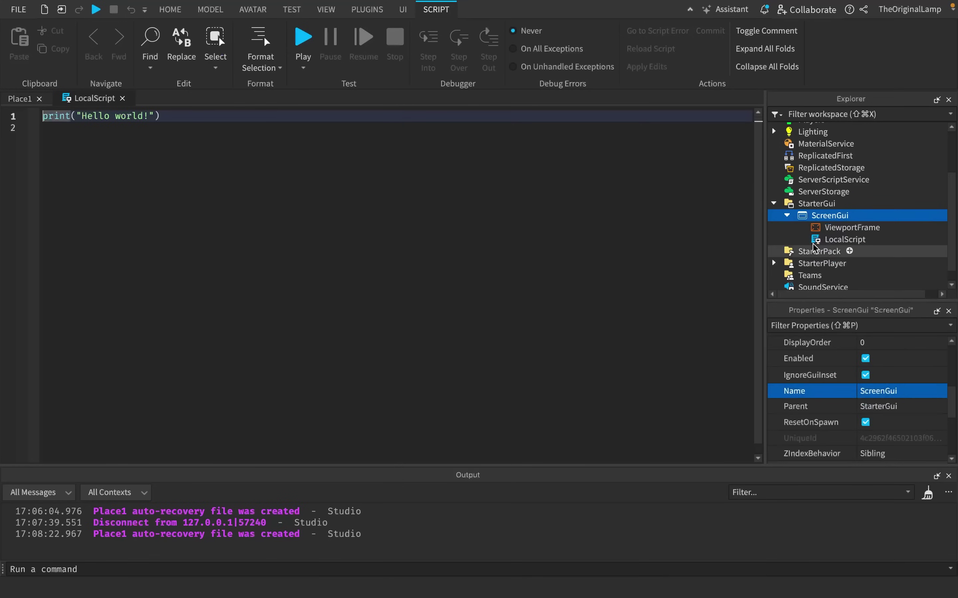
pyautogui.press('super+a')
pyautogui.press('BackSpace')
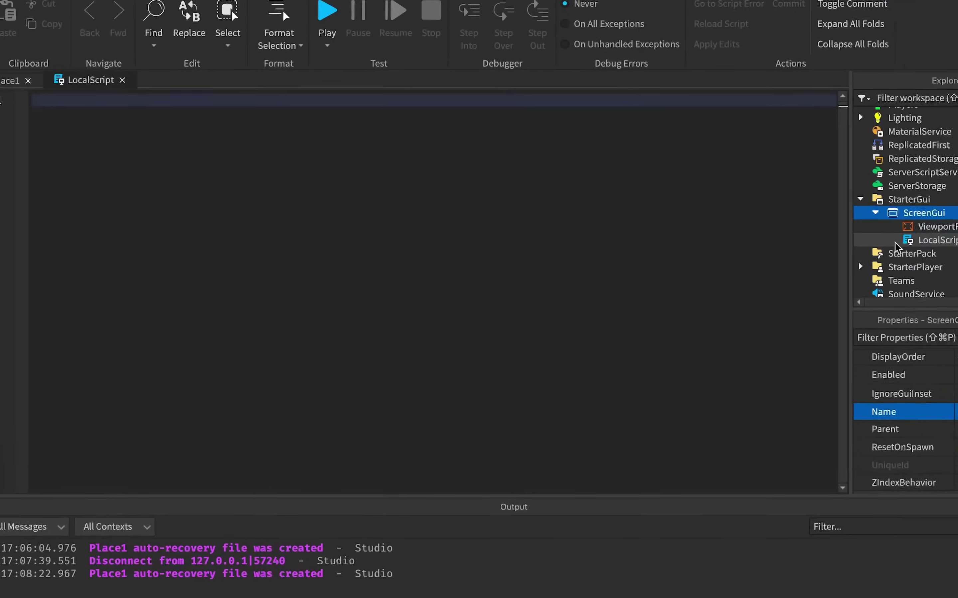
# Declare view as the ViewportFrame child and add a while task.wait() do loop.
pyautogui.write('local vie')
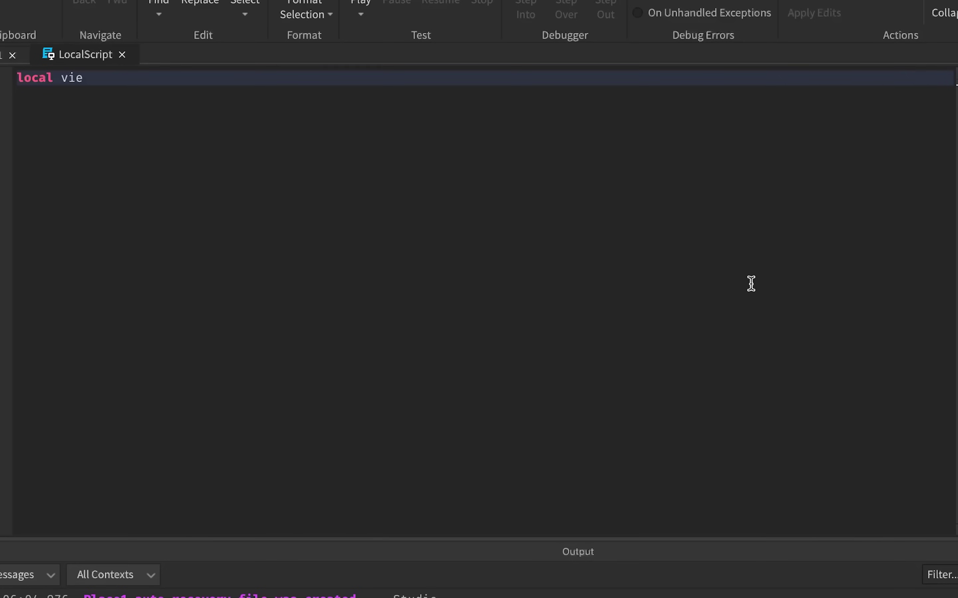
pyautogui.write('w = script.Parent:W')
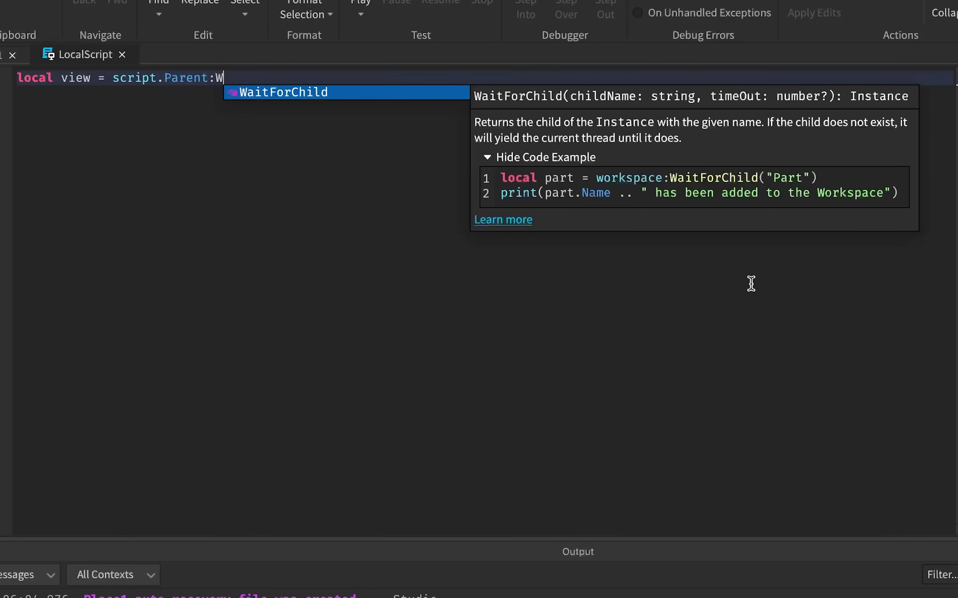
pyautogui.write('aitForChild("Vie')
pyautogui.press('Tab')
pyautogui.click(511, 120)
pyautogui.press('Return')
pyautogui.press('Return')
pyautogui.write('wh')
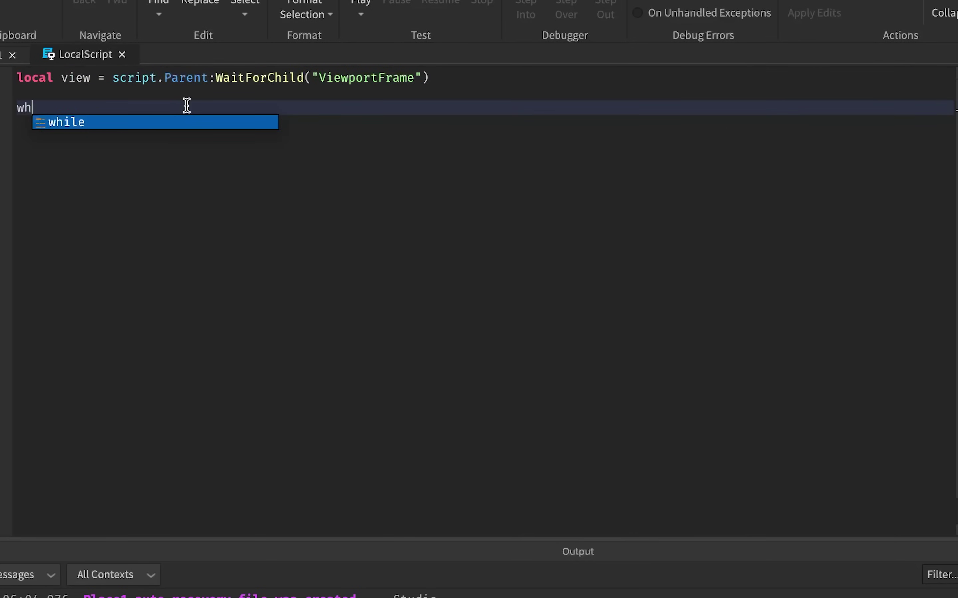
pyautogui.write('ile task.wait()')
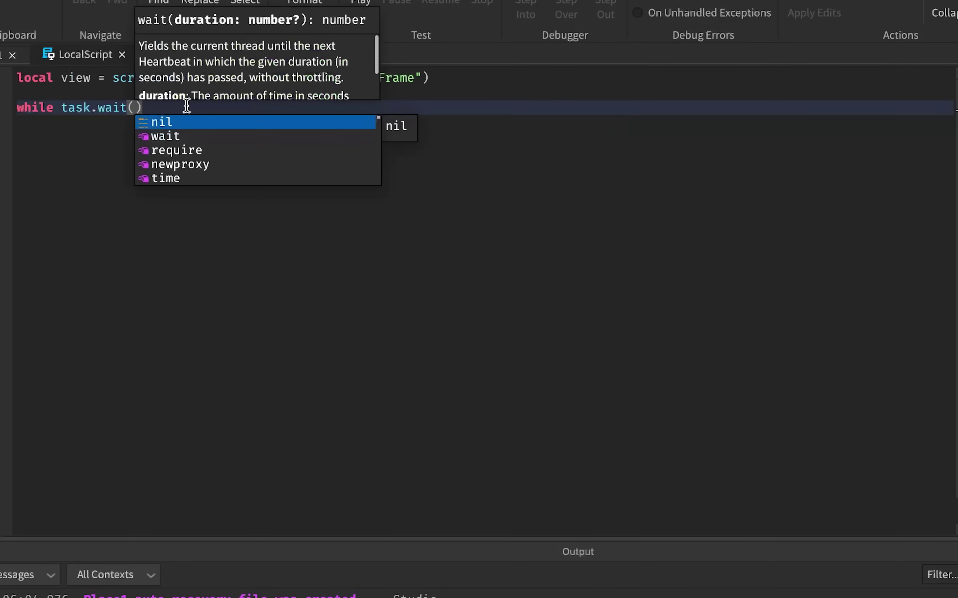
pyautogui.press('Escape')
pyautogui.write('do')
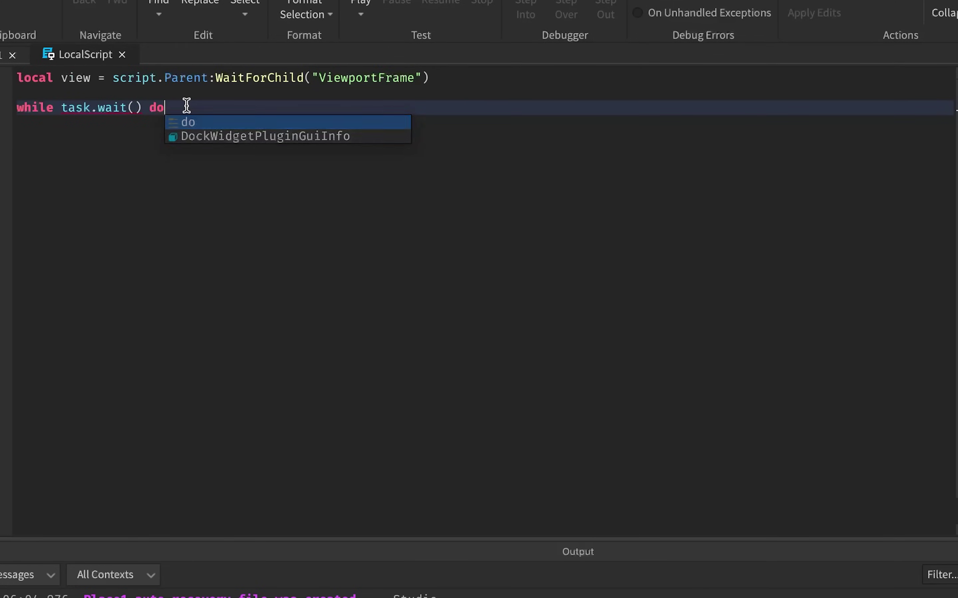
pyautogui.press('Return')
pyautogui.moveTo(70, 137); pyautogui.dragTo(7, 96)
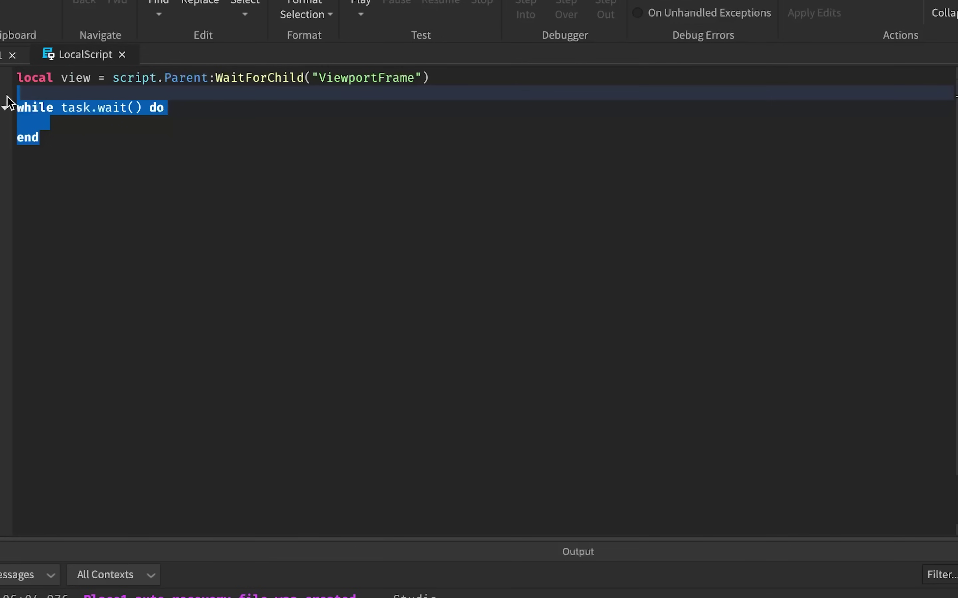
pyautogui.click(46, 123)
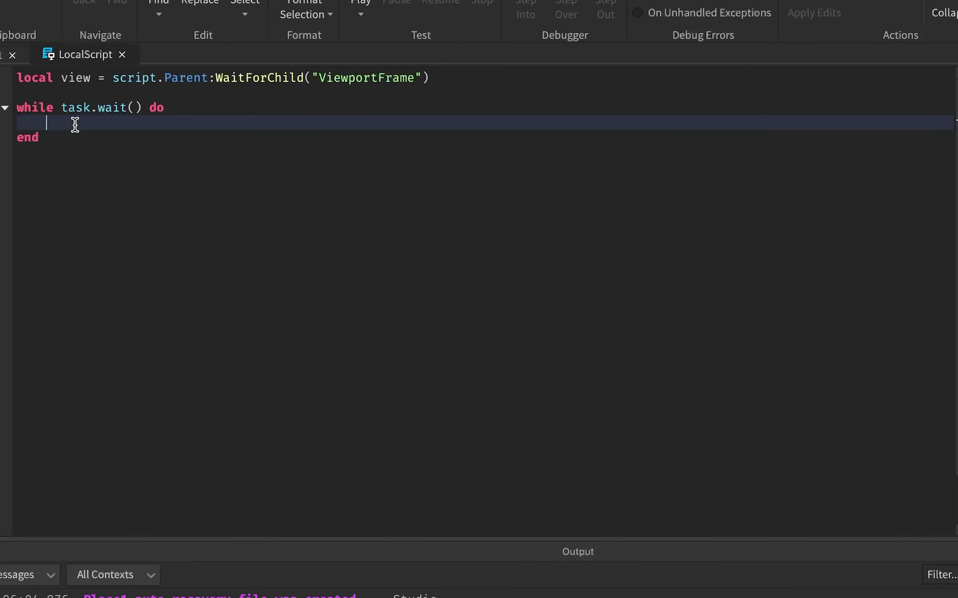
# Set view.CurrentCamera = workspace.CurrentCamera inside the loop.
pyautogui.write('view.CurrentCamera')
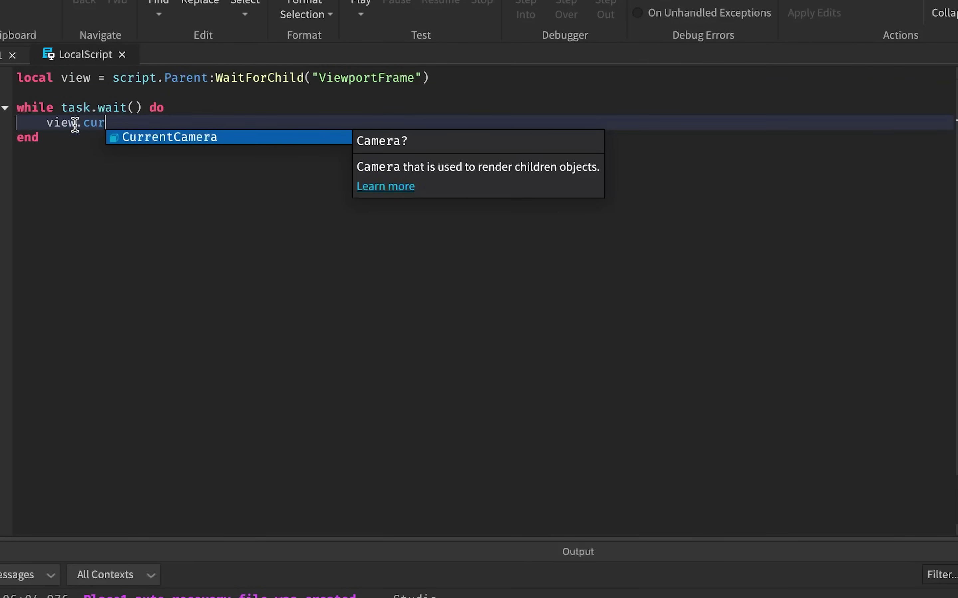
pyautogui.press('Escape')
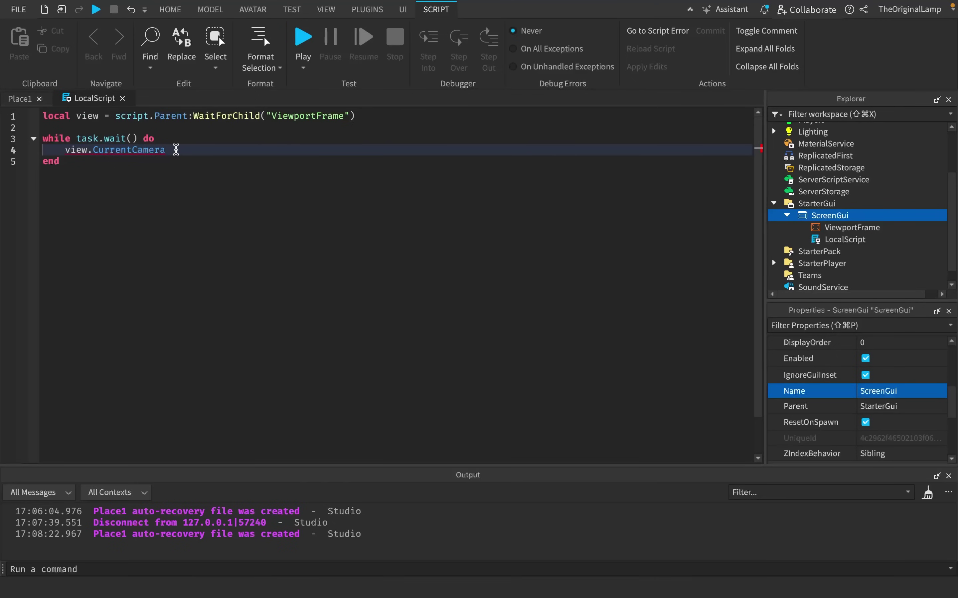
pyautogui.write('= workspace.Curr')
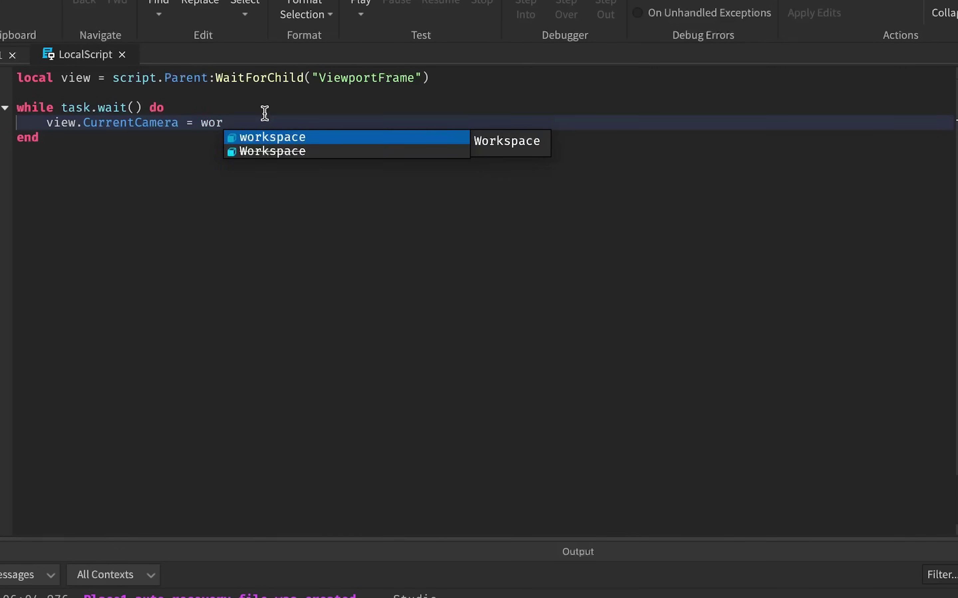
pyautogui.press('Tab')
pyautogui.press('Return')
pyautogui.press('Return')
# Add a for loop over game.Players.LocalPlayer.Character:GetDescendants().
pyautogui.write('for ')
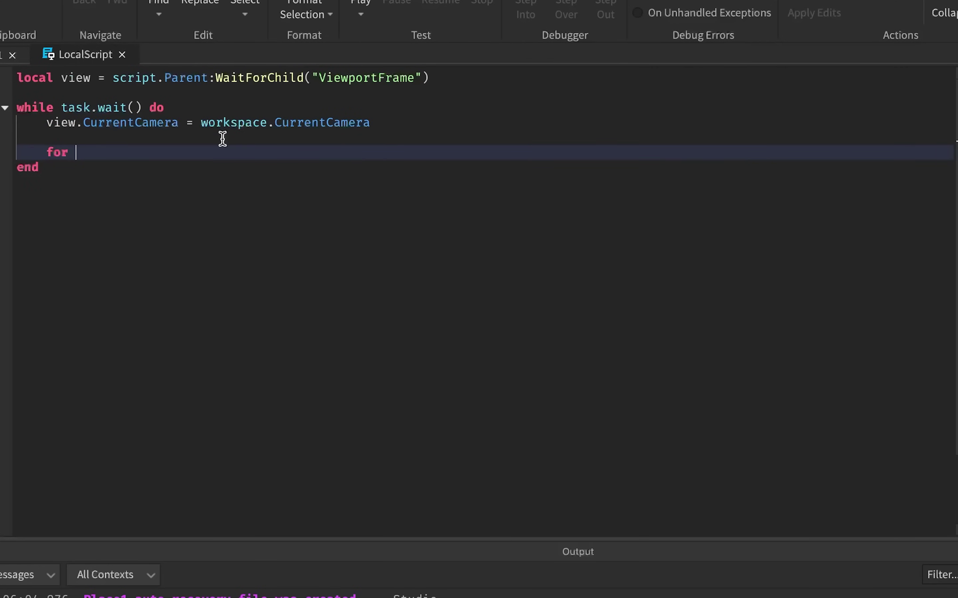
pyautogui.write('i, v in g')
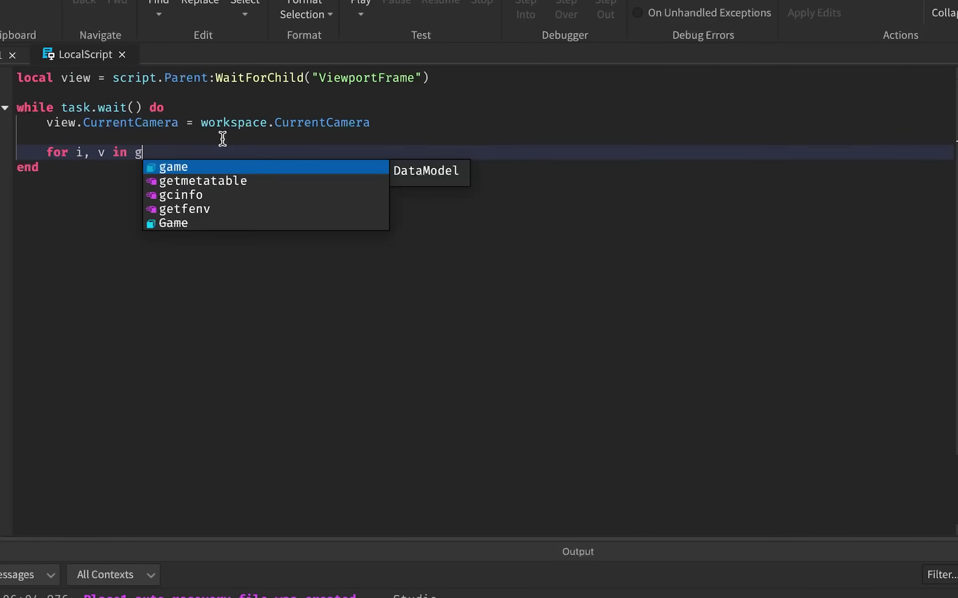
pyautogui.write('ame.Players.loc')
pyautogui.press('Tab')
pyautogui.write('.c')
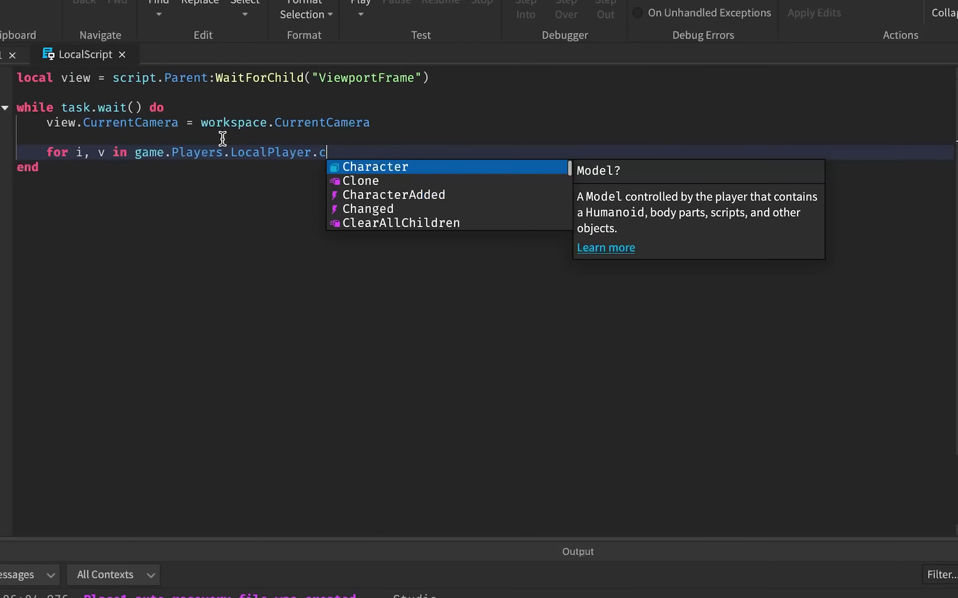
pyautogui.press('Tab')
pyautogui.write(':Getd')
pyautogui.press('Tab')
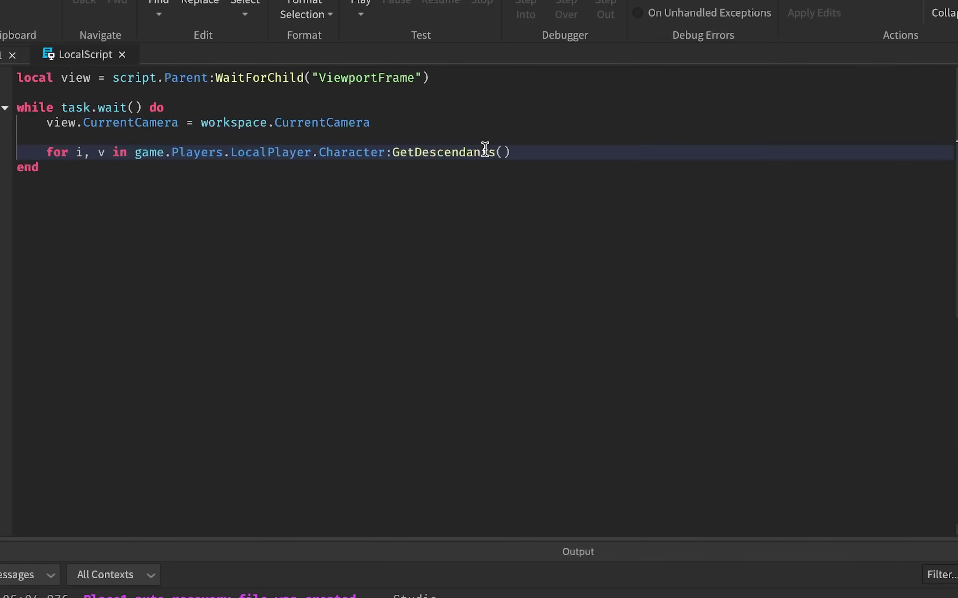
pyautogui.write('do')
pyautogui.press('Return')
pyautogui.press('Return')
# Add an if v:IsA("BasePart") then check inside the for loop.
pyautogui.write('if v:Is')
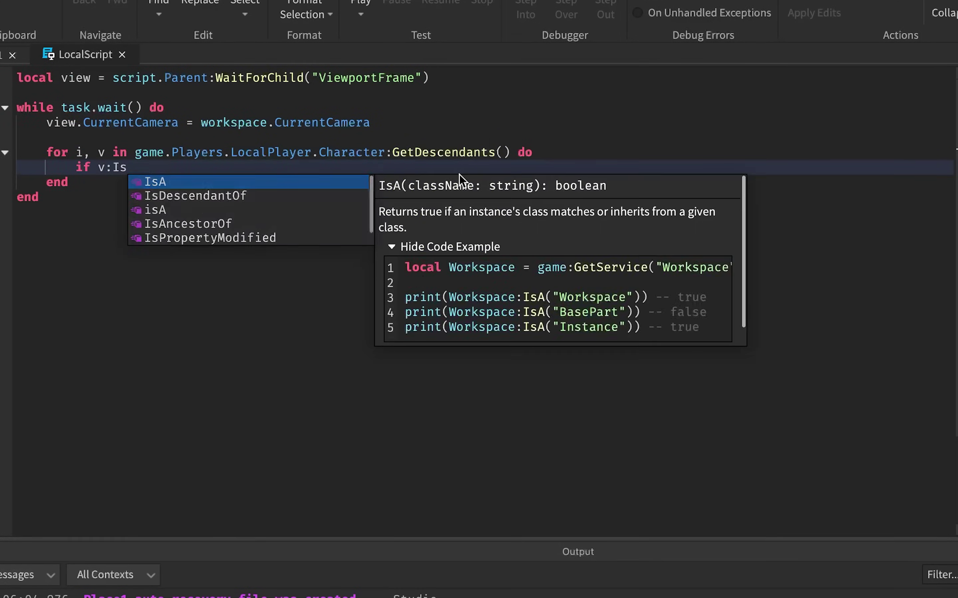
pyautogui.press('Tab')
pyautogui.write('"A')
pyautogui.press('BackSpace')
pyautogui.write('BasePart')
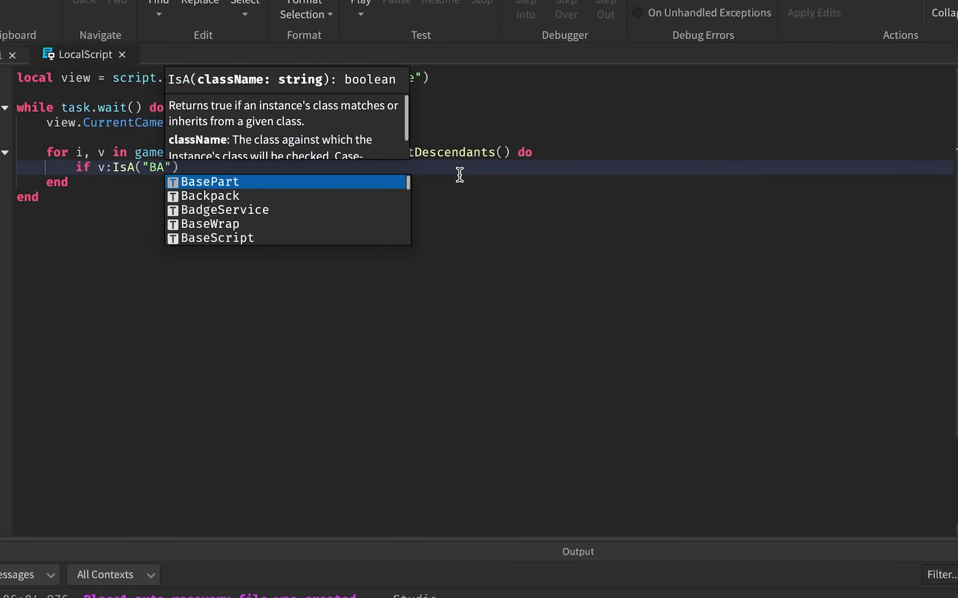
pyautogui.press('Tab')
pyautogui.write('") t')
pyautogui.press('Tab')
# Clone each BasePart into the ViewportFrame with v:Clone().Parent = view.
pyautogui.write('v:Cl')
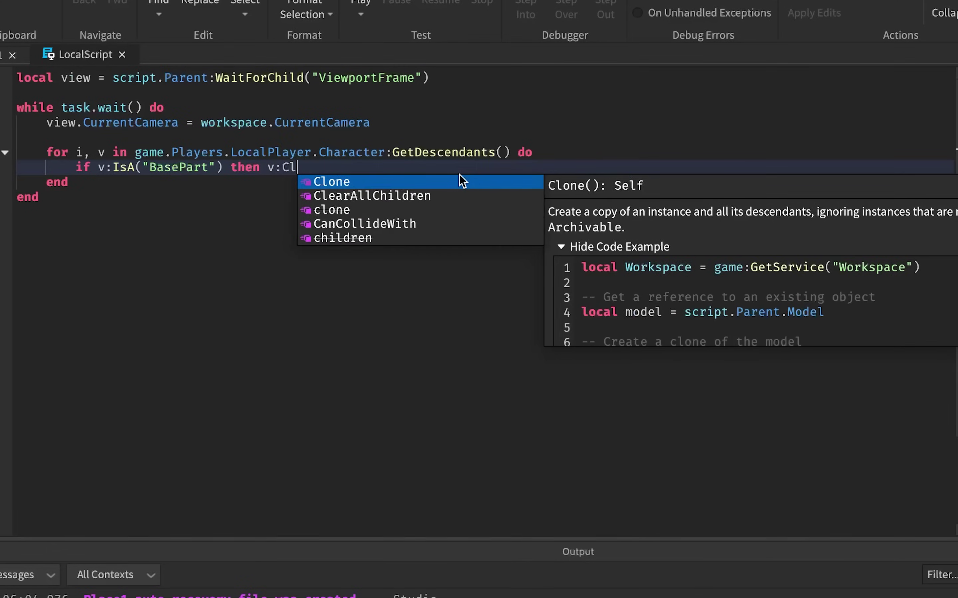
pyautogui.press('Tab')
pyautogui.write('().')
pyautogui.press('Tab')
pyautogui.write('= ')
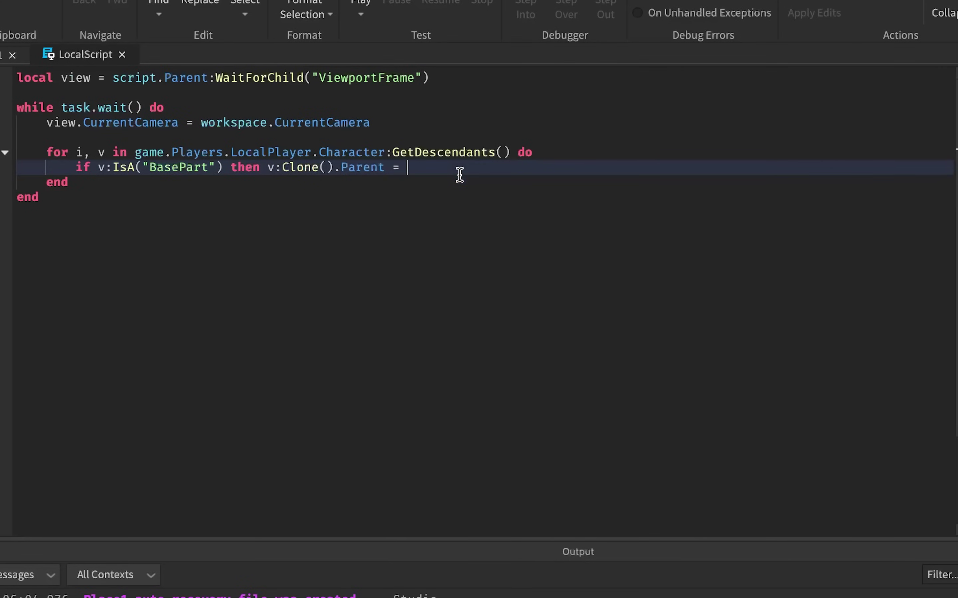
pyautogui.write('view end')
pyautogui.moveTo(267, 173); pyautogui.dragTo(379, 173)
pyautogui.click(327, 173)
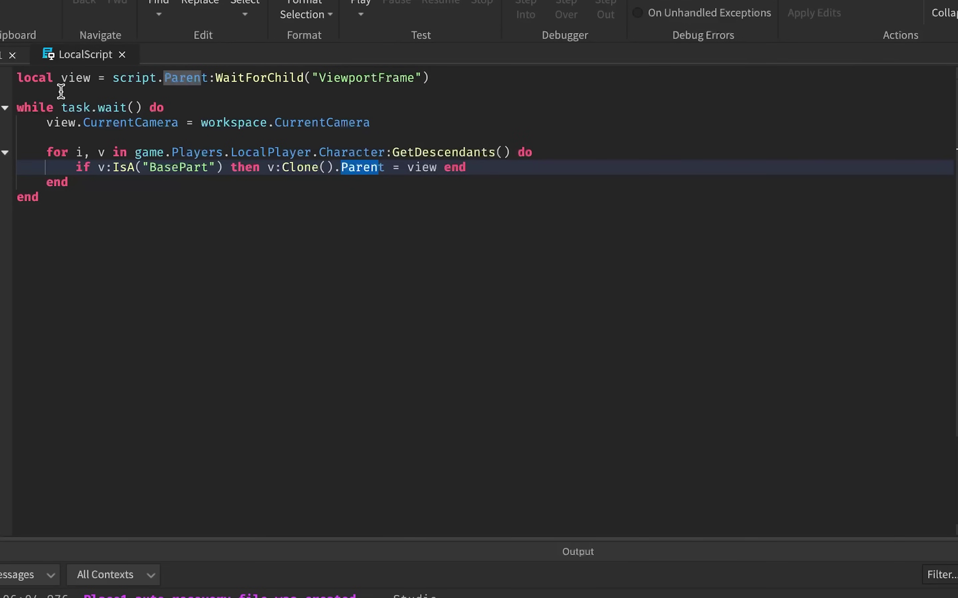
# Add view:ClearAllChildren() and a missing-character guard at the loop start.
pyautogui.click(81, 79)
pyautogui.hotkey('shift', 'End')
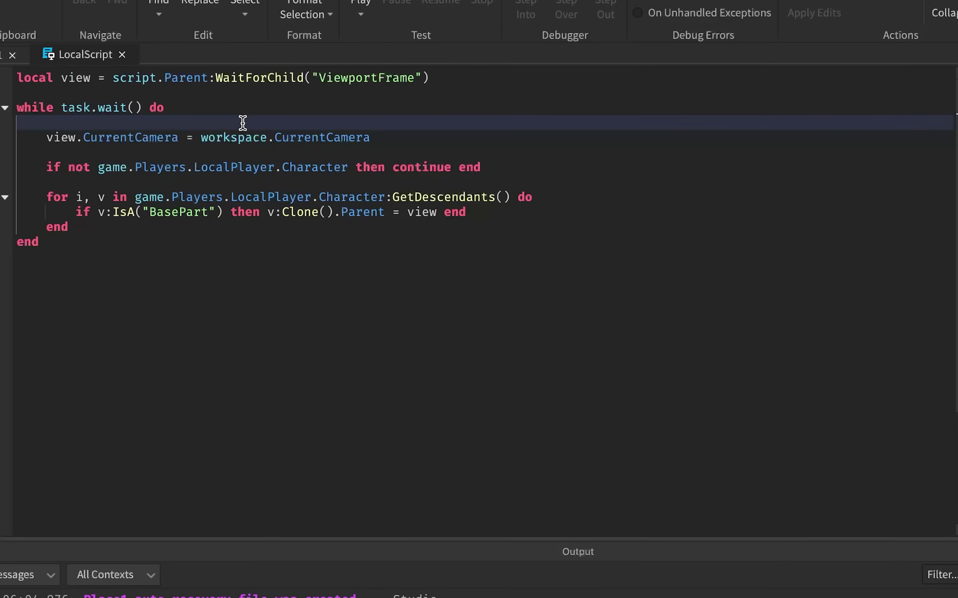
pyautogui.write('view:Cle')
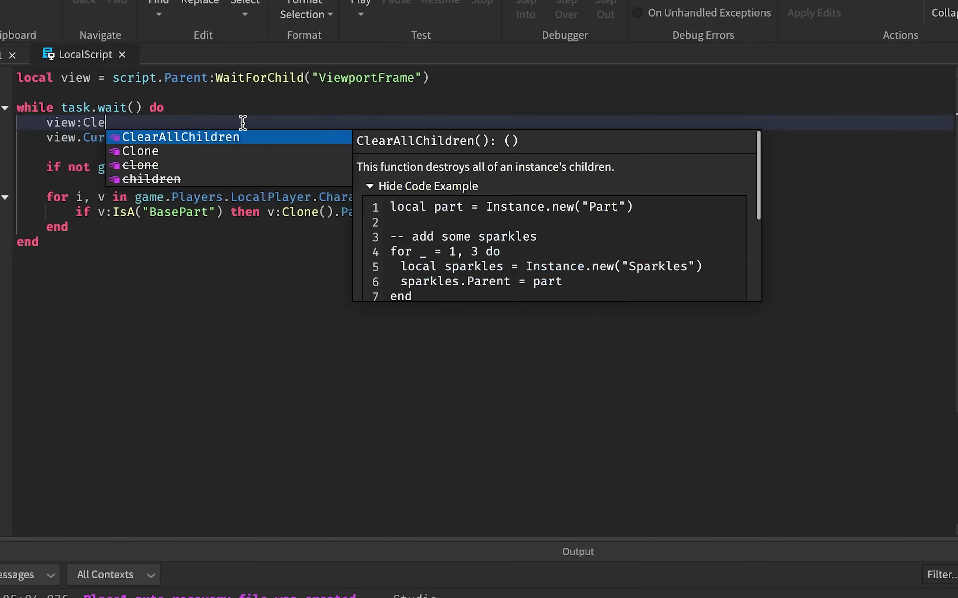
pyautogui.write('a')
pyautogui.press('Tab')
# Review the view variable uses and for-loop block, then start a play test.
pyautogui.click(59, 123)
pyautogui.click(223, 124)
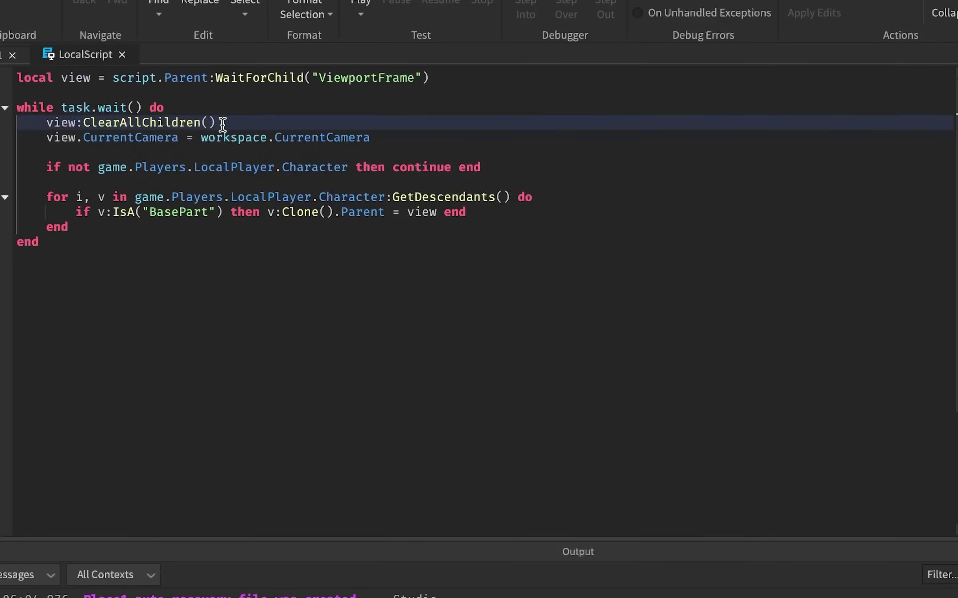
pyautogui.moveTo(46, 197); pyautogui.dragTo(171, 231)
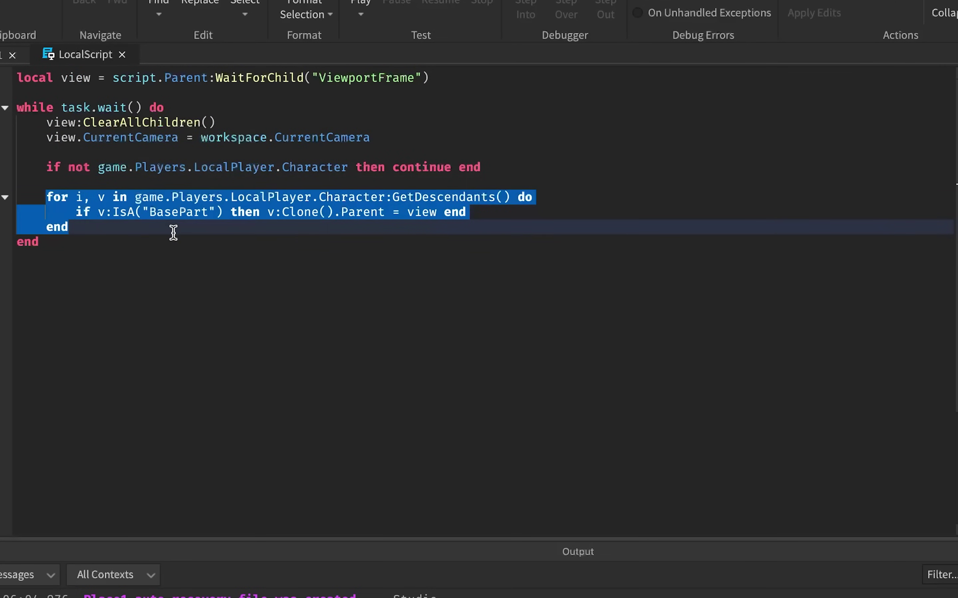
pyautogui.click(209, 240)
pyautogui.click(303, 37)
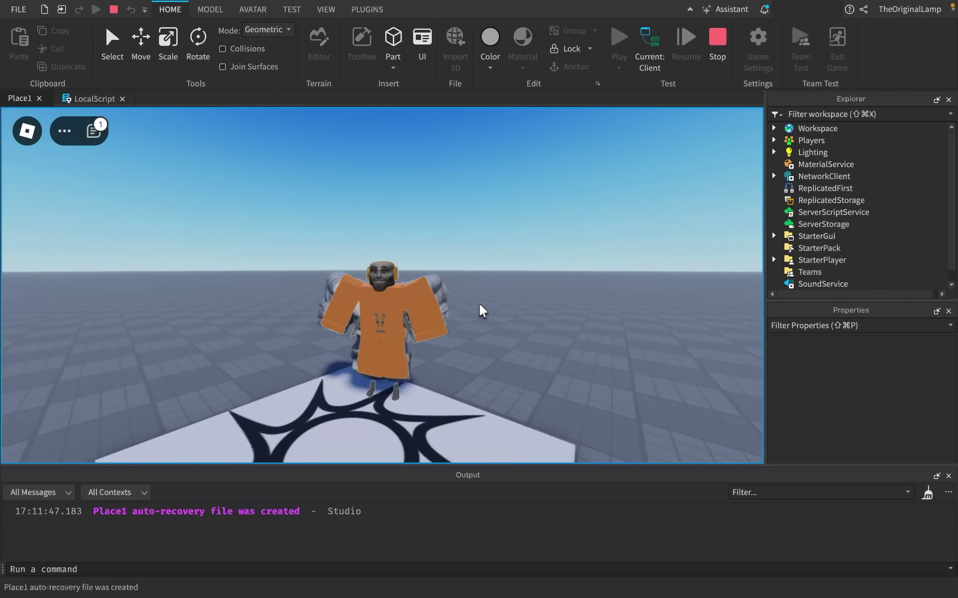
# Walk the character toward the camera and orbit around it in the play test.
pyautogui.press('s')
pyautogui.moveTo(479, 305); pyautogui.dragTo(480, 305, button='right')
pyautogui.moveTo(531, 338); pyautogui.dragTo(533, 345, button='right')
pyautogui.scroll(3, 530, 338)
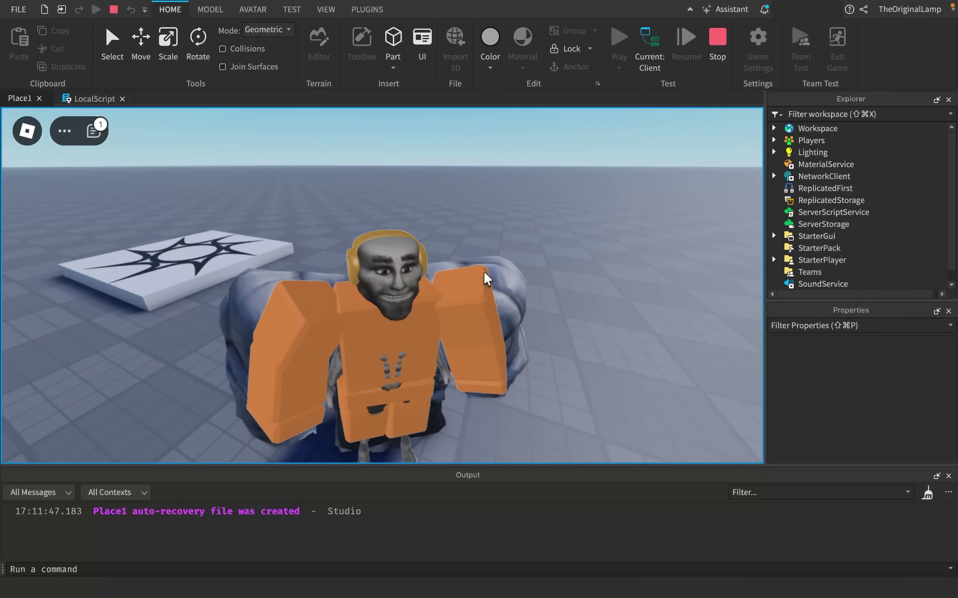
pyautogui.moveTo(488, 278); pyautogui.dragTo(487, 278, button='right')
pyautogui.scroll(-5, 415, 363)
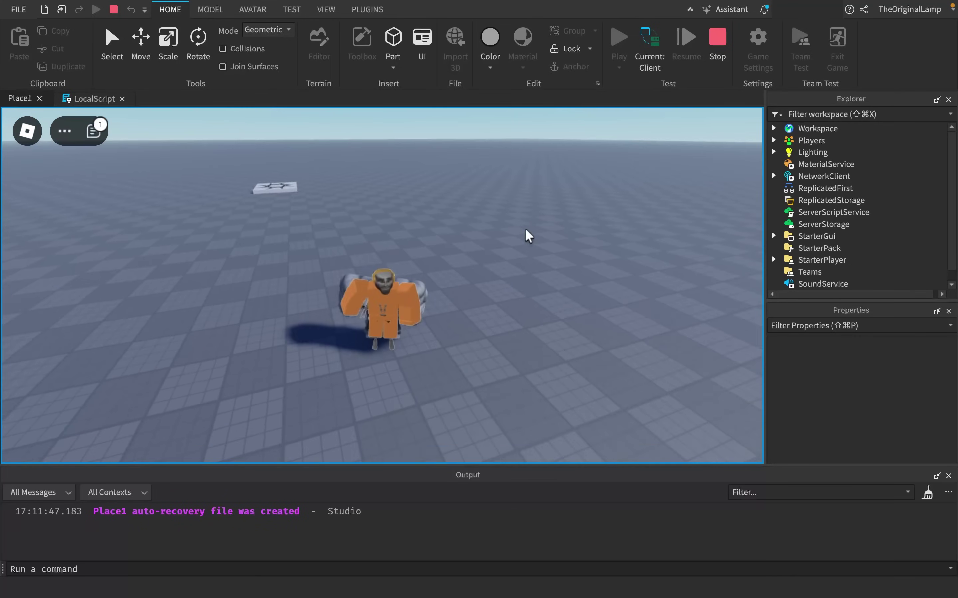
# Walk forward and back around the spawn pad, then stop the play test.
pyautogui.press('w')
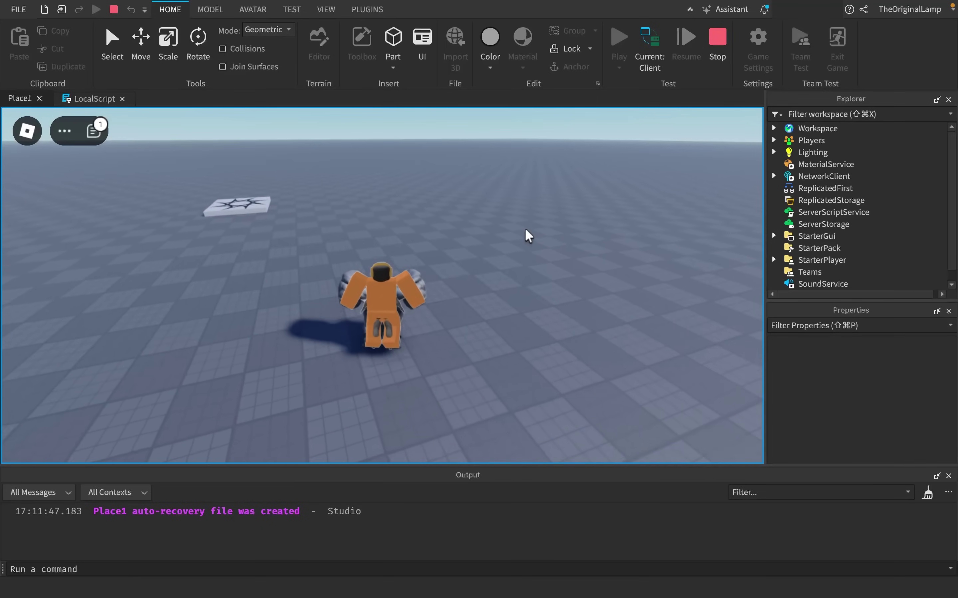
pyautogui.moveTo(487, 256); pyautogui.dragTo(487, 256, button='right')
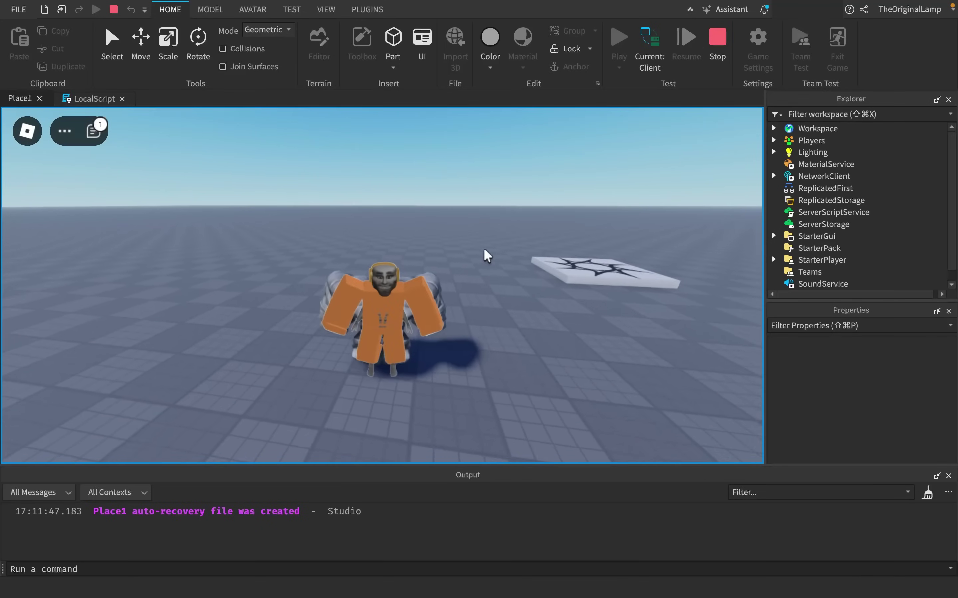
pyautogui.press('s')
pyautogui.moveTo(421, 343); pyautogui.dragTo(421, 343, button='right')
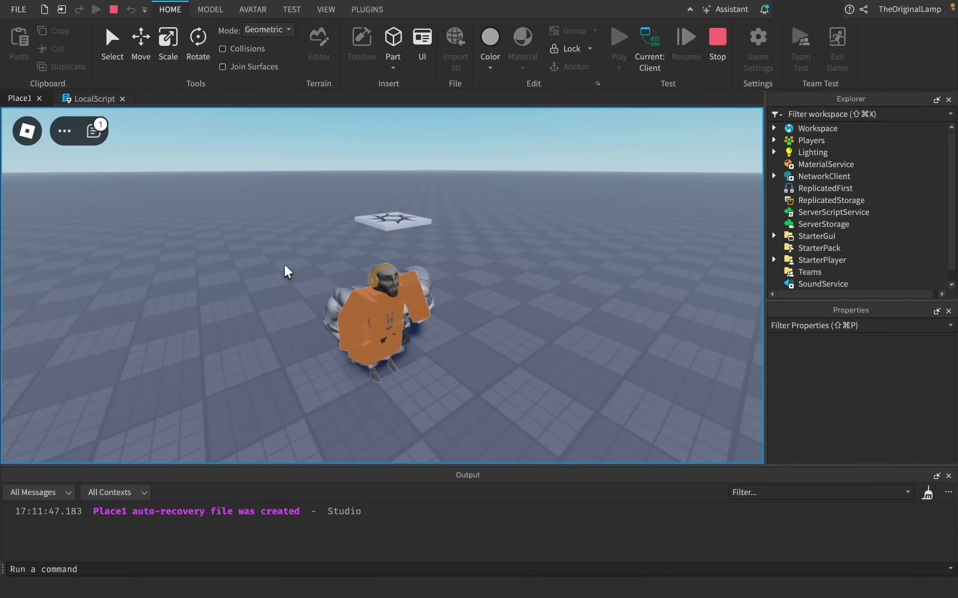
pyautogui.moveTo(350, 288); pyautogui.dragTo(349, 287, button='right')
pyautogui.moveTo(383, 352); pyautogui.dragTo(383, 352, button='right')
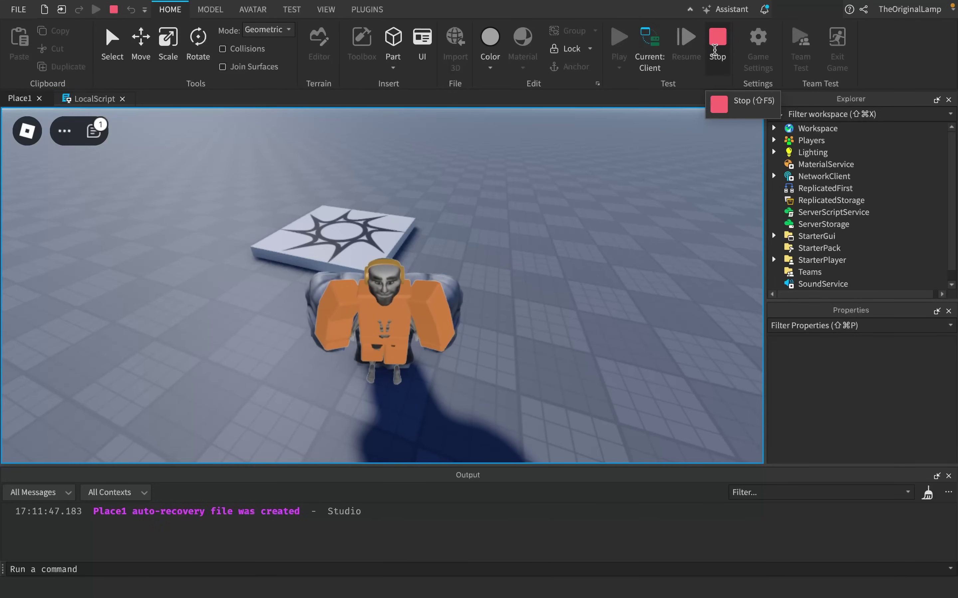
pyautogui.click(714, 49)
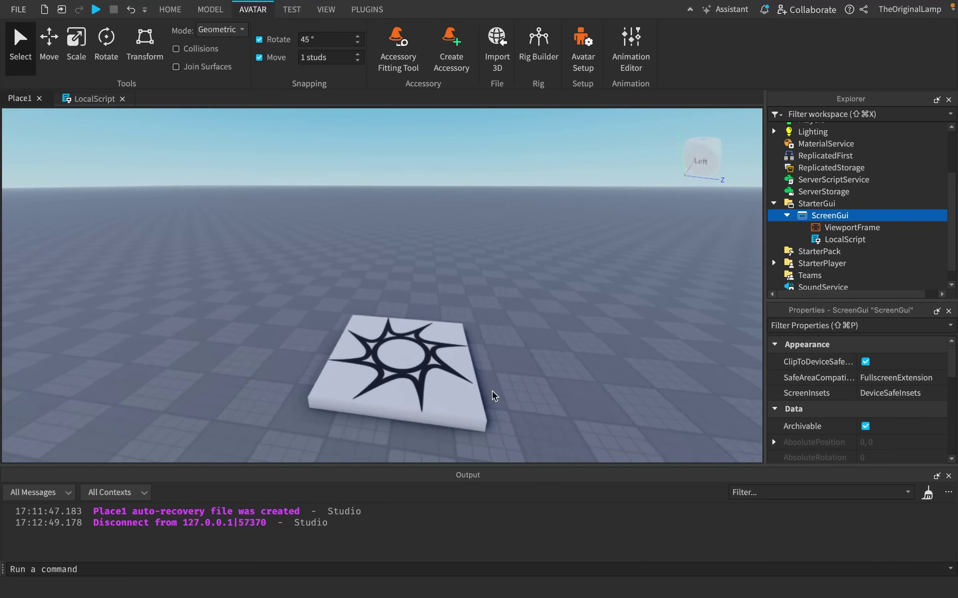
# Generate a Block Avatar rig and rename it StarterCharacter.
pyautogui.click(538, 40)
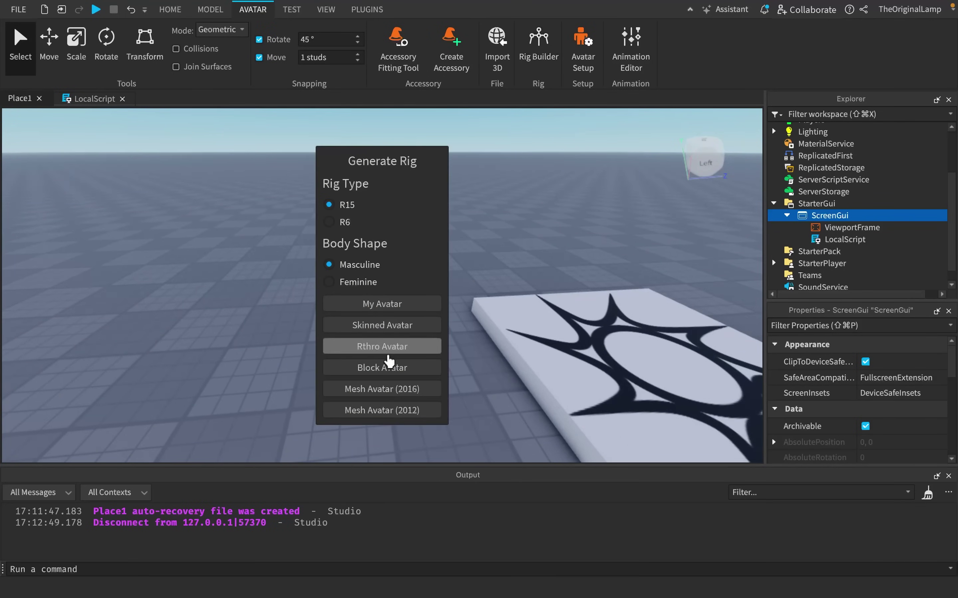
pyautogui.click(390, 368)
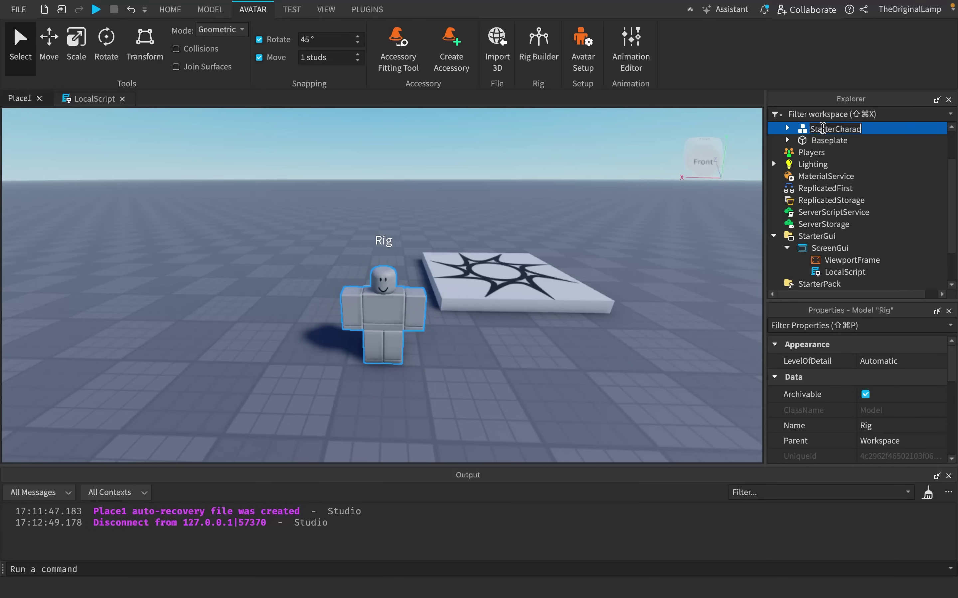
pyautogui.write('er')
pyautogui.press('Return')
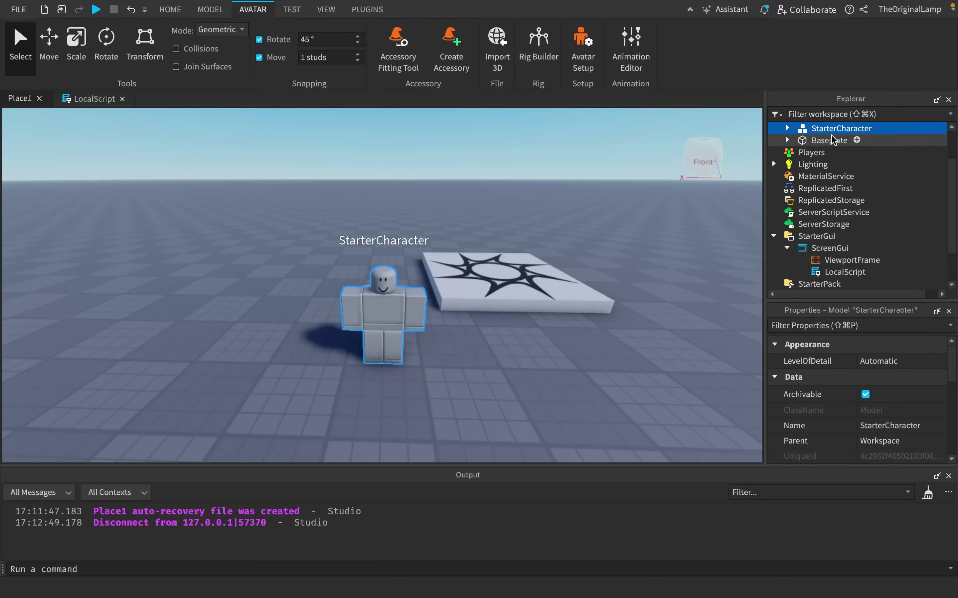
# Move StarterCharacter from Workspace into StarterPlayer and start a play test.
pyautogui.moveTo(454, 288); pyautogui.dragTo(449, 290, button='right')
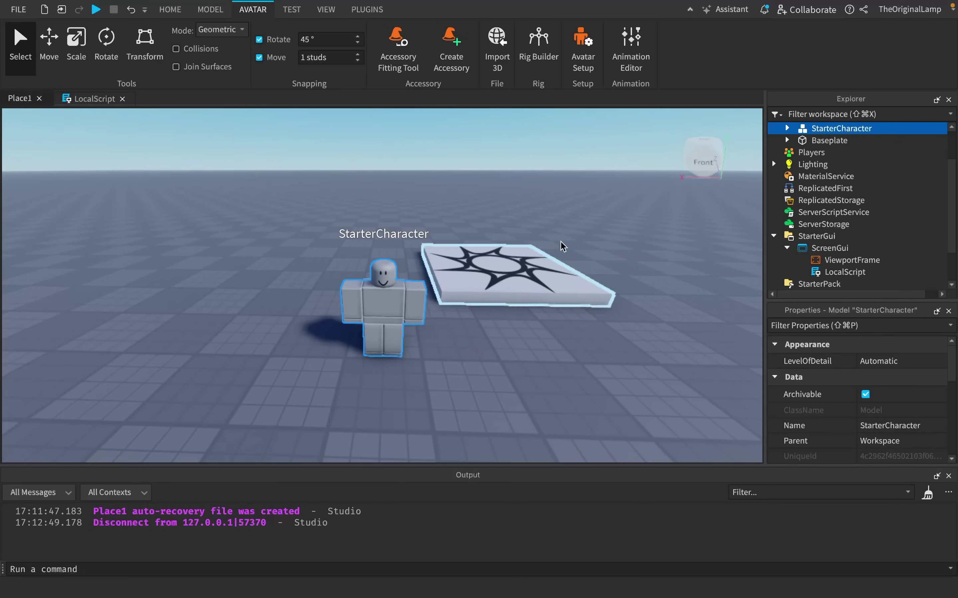
pyautogui.press('super+x')
pyautogui.scroll(-3, 812, 179)
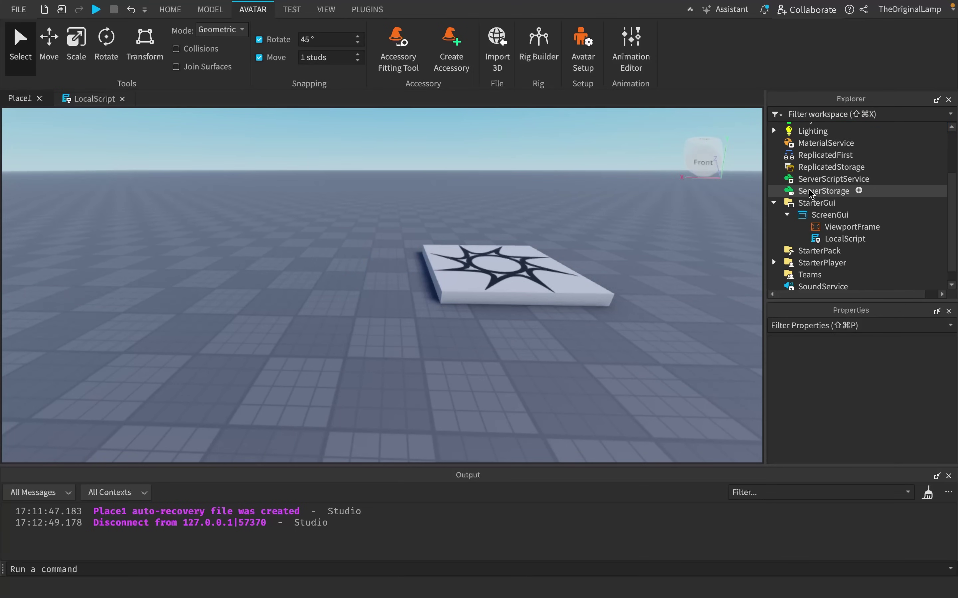
pyautogui.click(803, 264)
pyautogui.press('super+shift+v')
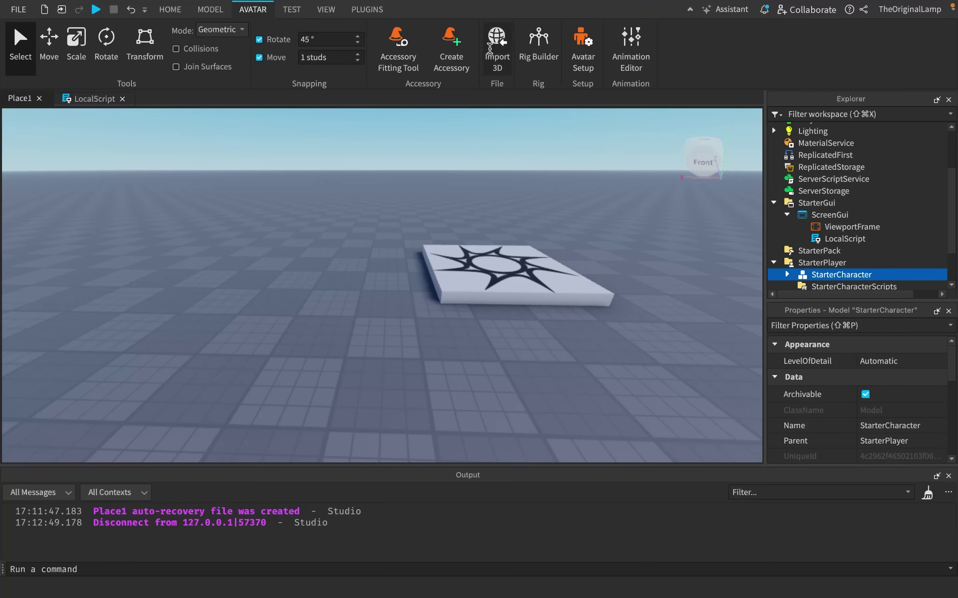
pyautogui.click(100, 12)
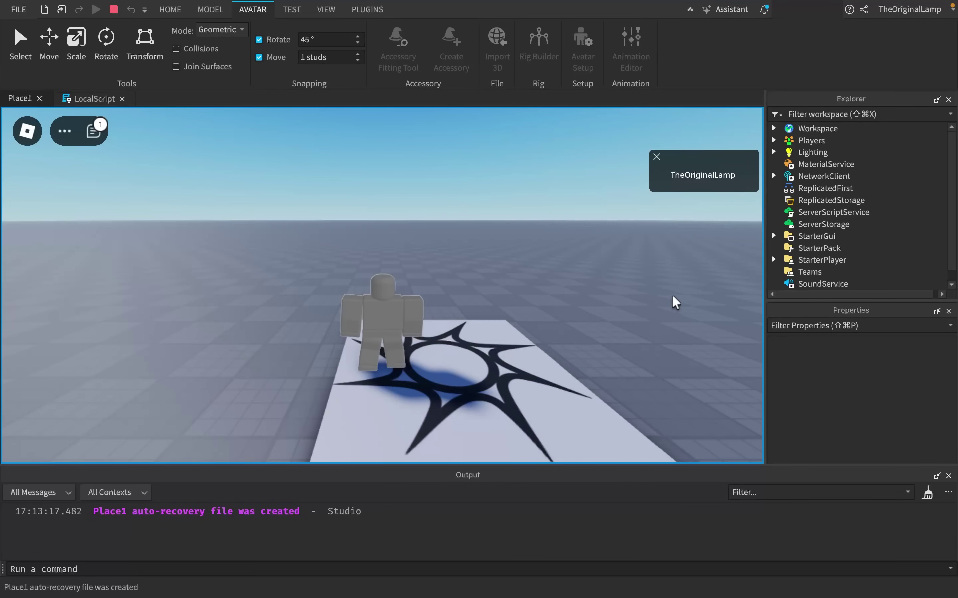
# Run and jump the grey block avatar around the spawn pad while orbiting.
pyautogui.moveTo(530, 299); pyautogui.dragTo(529, 299, button='right')
pyautogui.press('s')
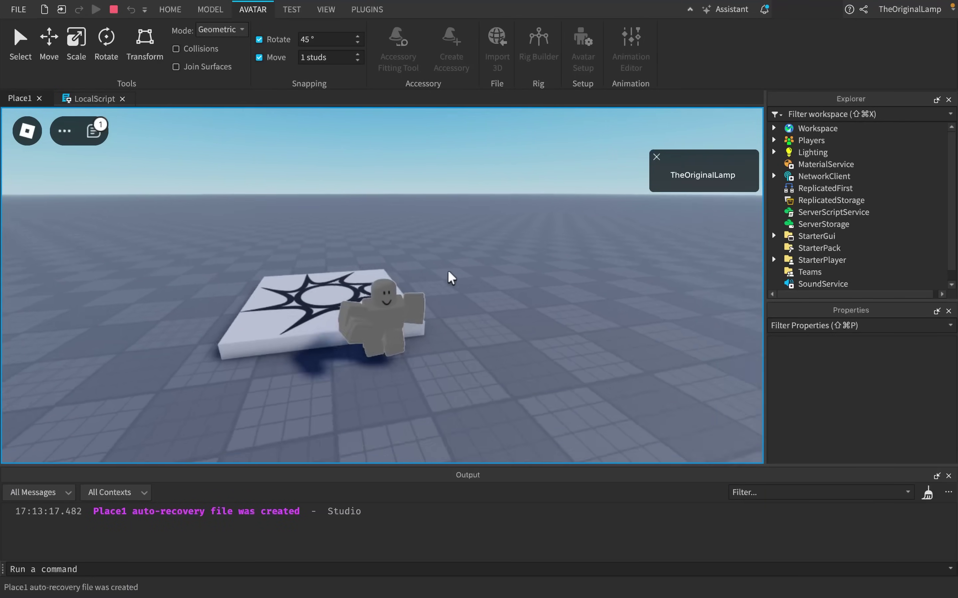
pyautogui.moveTo(448, 272); pyautogui.dragTo(433, 279, button='right')
pyautogui.press('space')
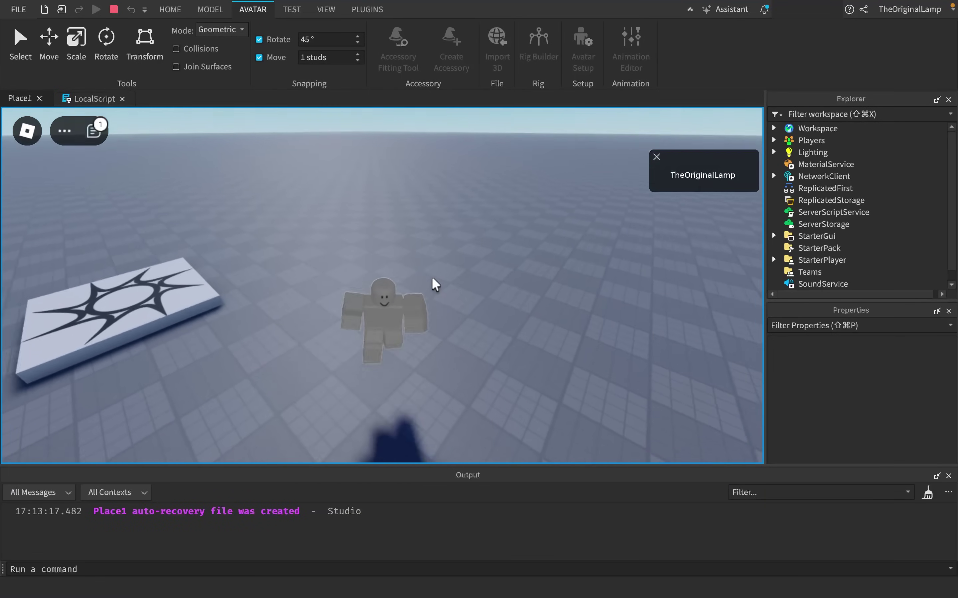
pyautogui.press('d')
pyautogui.press('w')
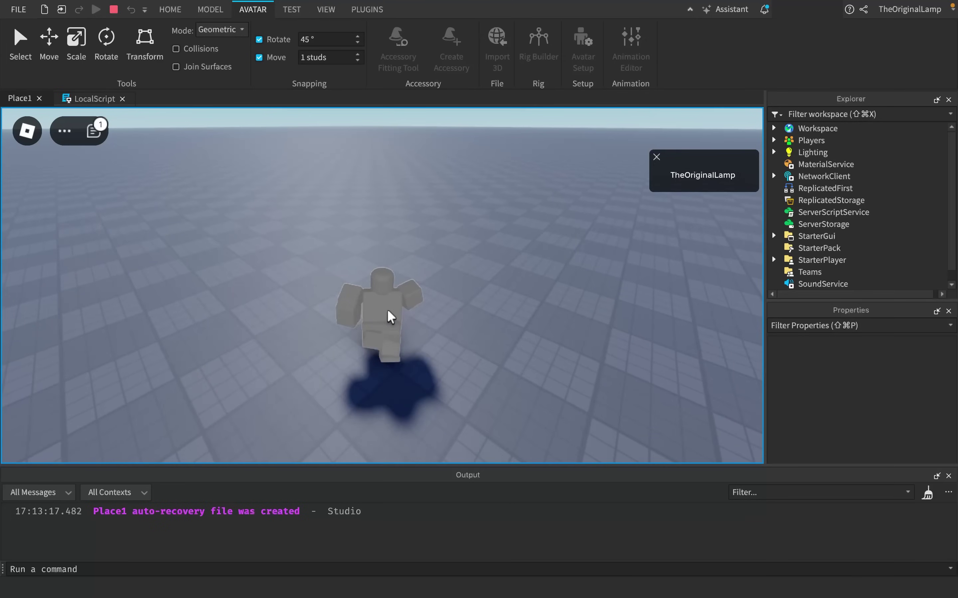
pyautogui.moveTo(425, 321); pyautogui.dragTo(425, 321, button='right')
pyautogui.press('s')
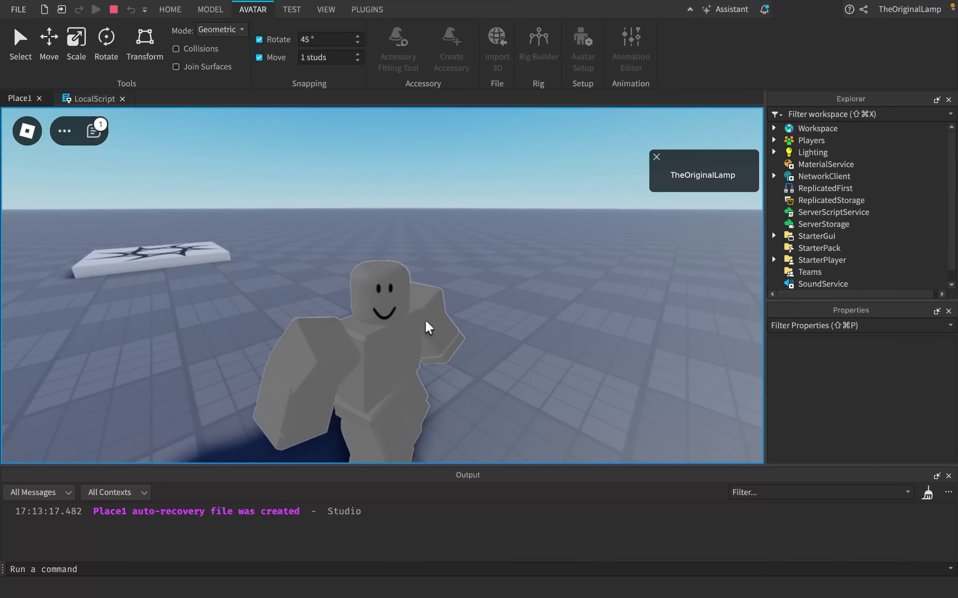
# Run back across the pad at ground-level view, then stop with Shift+F5.
pyautogui.moveTo(376, 300); pyautogui.dragTo(377, 299, button='right')
pyautogui.press('w')
pyautogui.press('w')
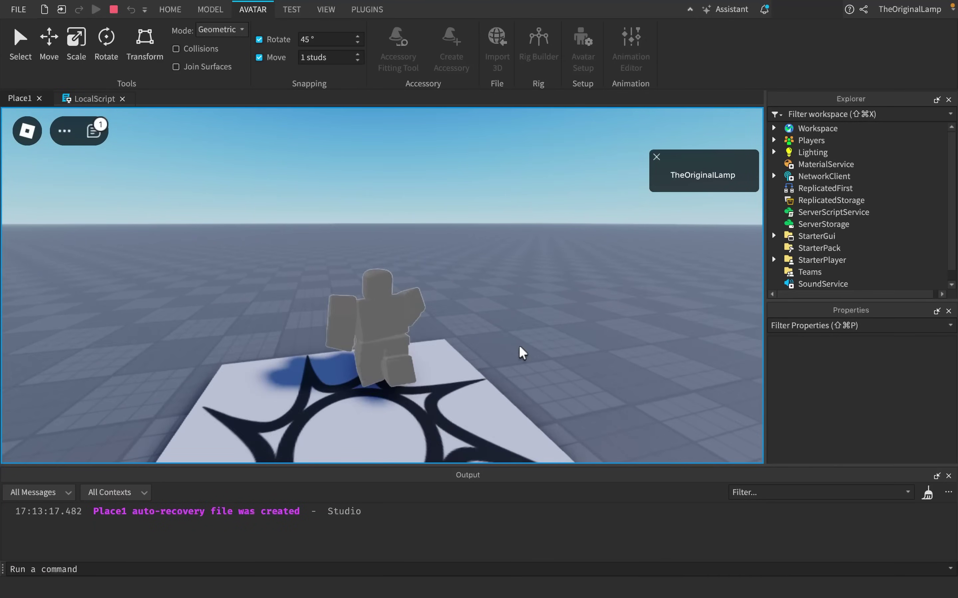
pyautogui.moveTo(520, 347); pyautogui.dragTo(519, 347, button='right')
pyautogui.scroll(-3, 519, 348)
pyautogui.press('d')
pyautogui.press('s')
pyautogui.moveTo(378, 215); pyautogui.dragTo(367, 255, button='right')
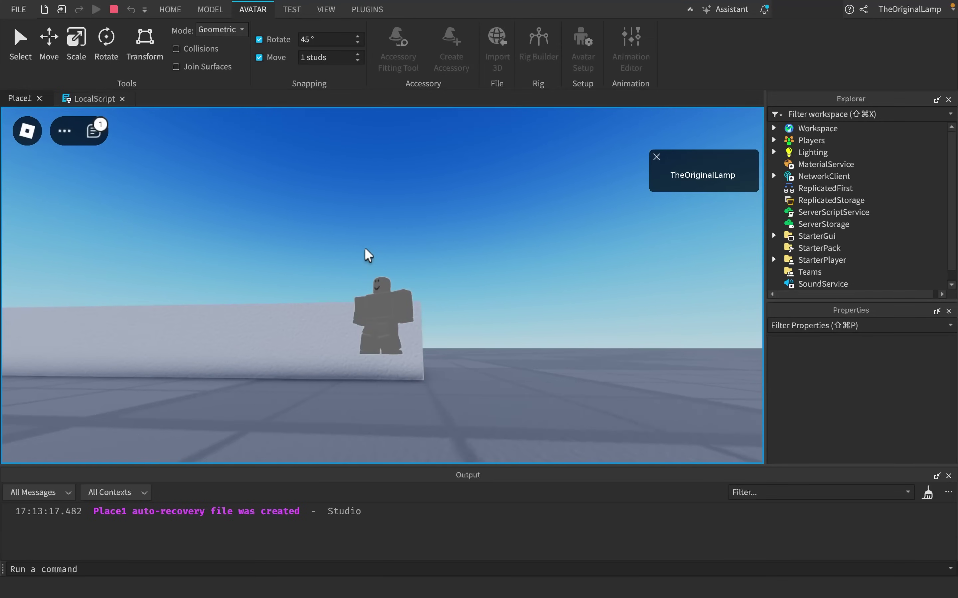
pyautogui.hotkey('shift', 'F5')
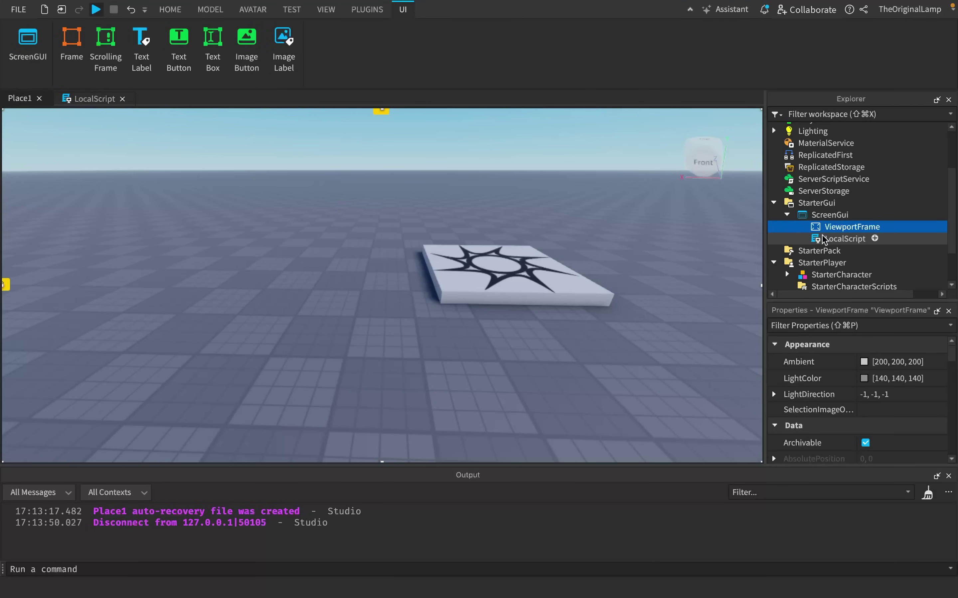
# Review ViewportScript's cloning loop and RedViewport's ImageColor3 and ImageTransparency settings.
pyautogui.doubleClick(822, 239)
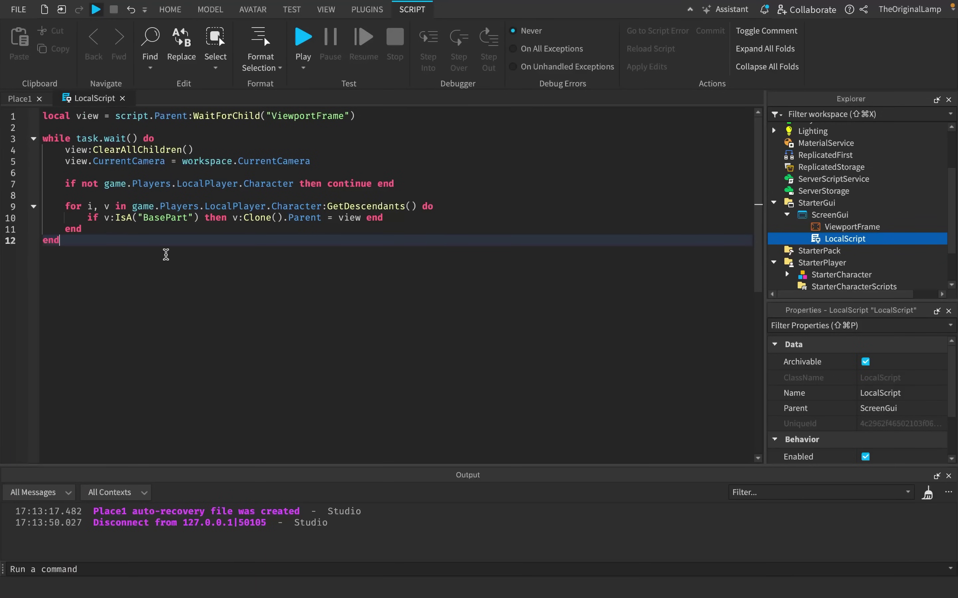
pyautogui.moveTo(93, 227); pyautogui.dragTo(69, 207)
pyautogui.click(157, 233)
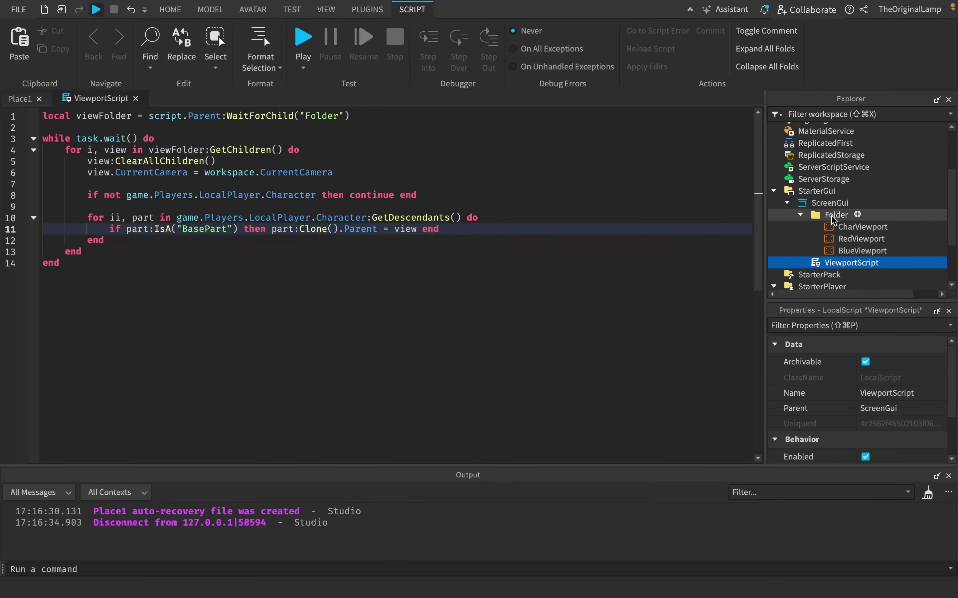
pyautogui.click(855, 239)
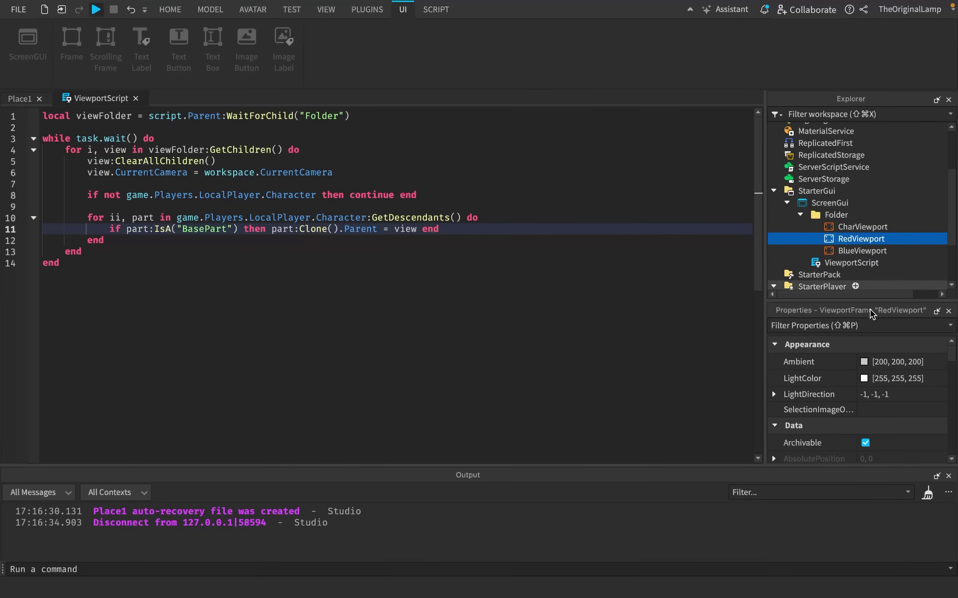
pyautogui.scroll(-10, 872, 368)
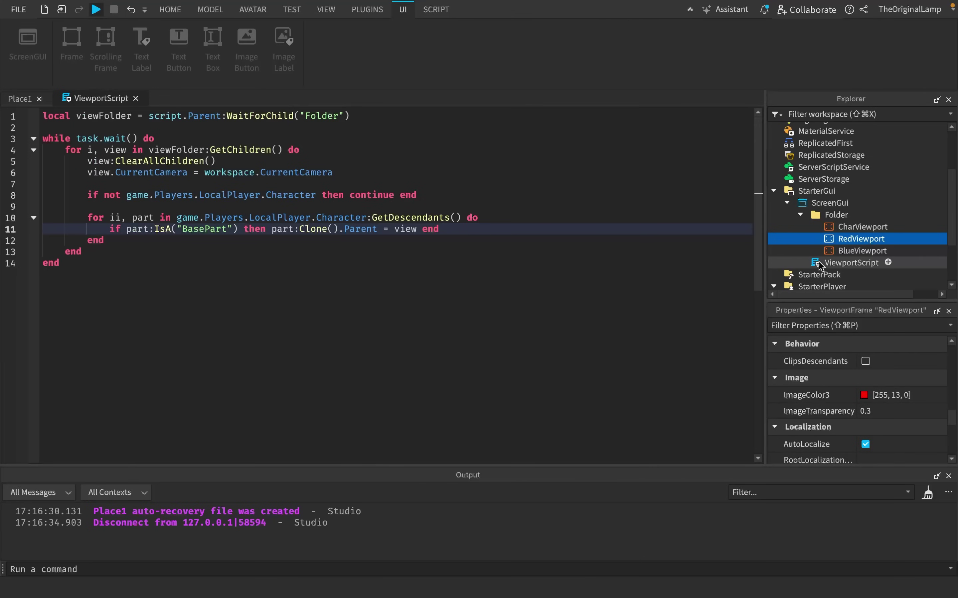
pyautogui.click(851, 263)
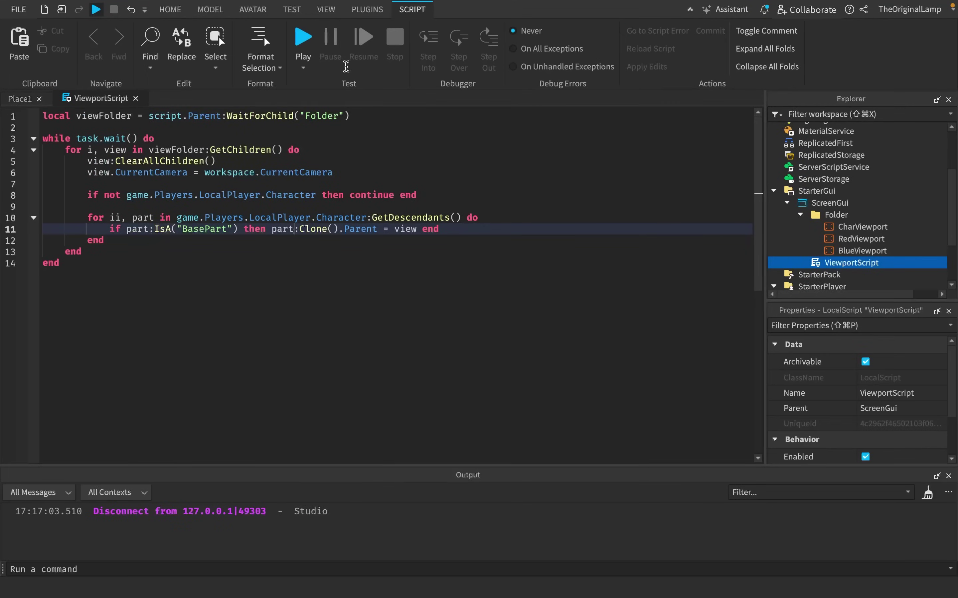
# Start a play-test and run the character off the spawn pad.
pyautogui.click(306, 45)
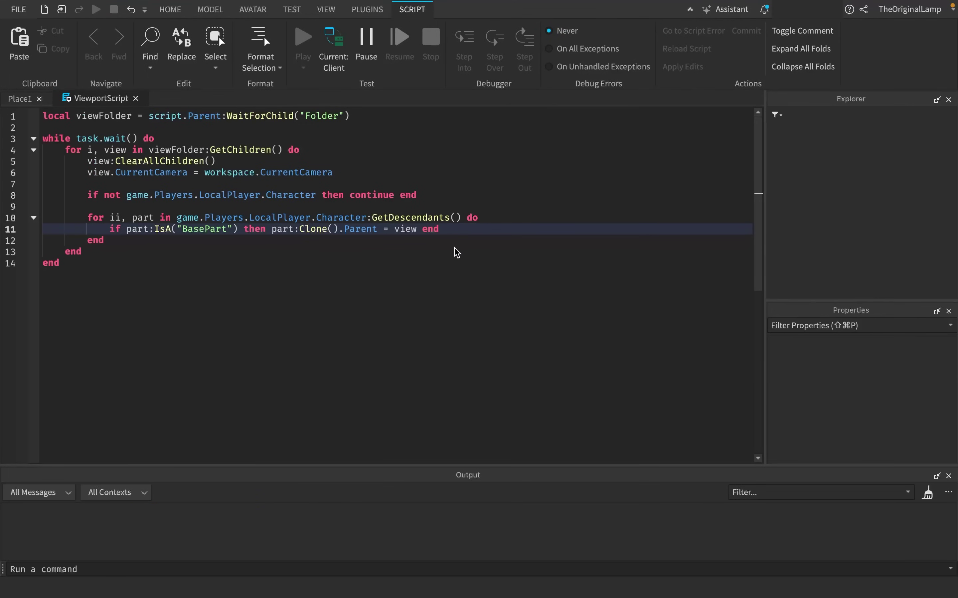
pyautogui.press('s')
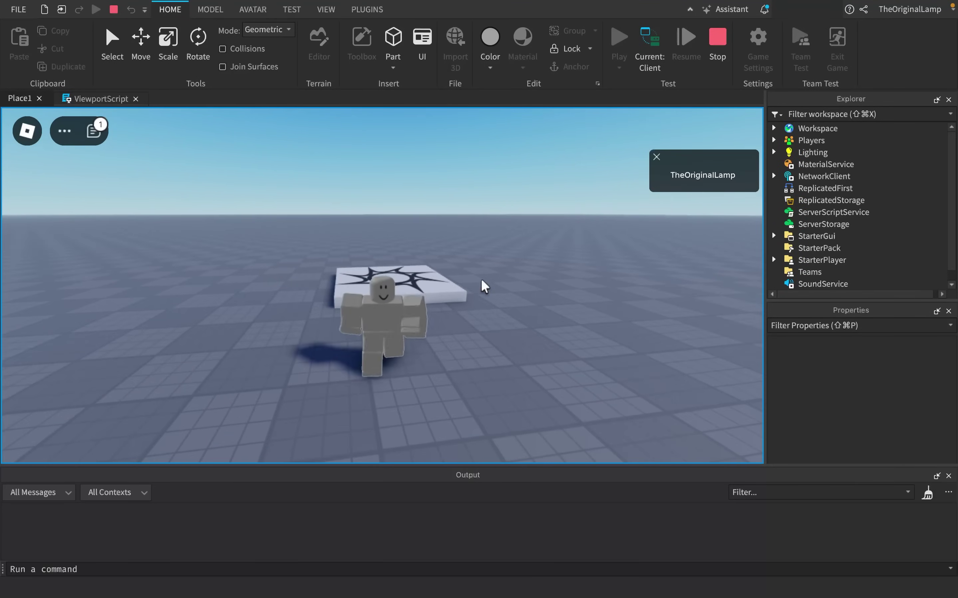
pyautogui.press('d')
pyautogui.scroll(5, 482, 280)
pyautogui.press('w')
# Orbit around the running character, then select BlueViewport from the on-screen viewport.
pyautogui.moveTo(481, 281); pyautogui.dragTo(512, 280, button='right')
pyautogui.scroll(-4, 482, 281)
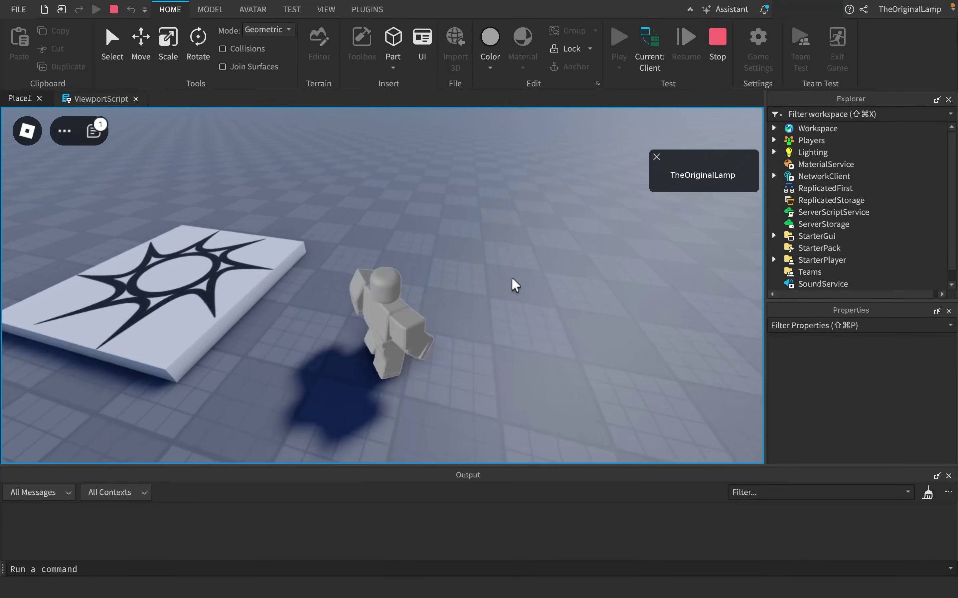
pyautogui.press('w')
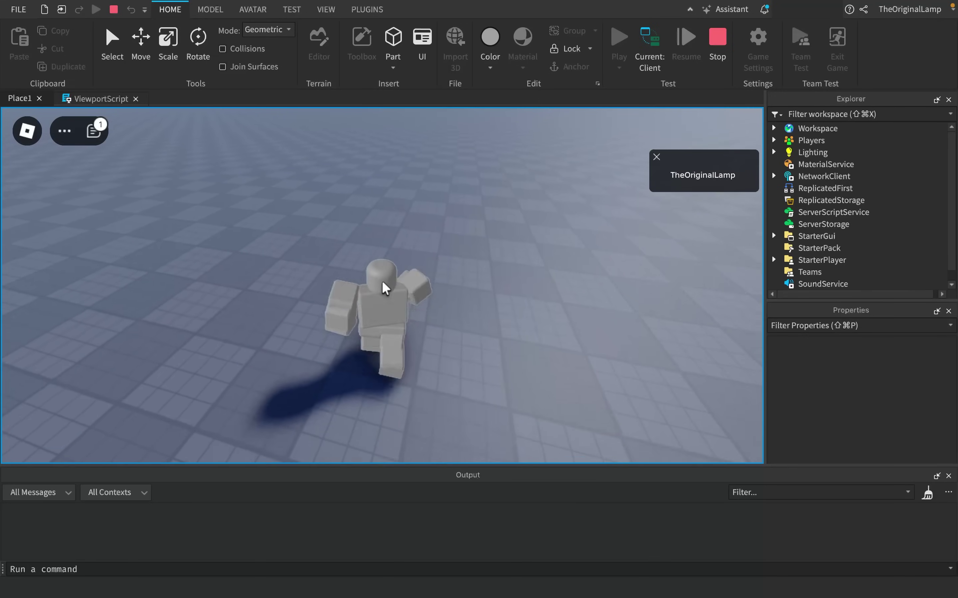
pyautogui.moveTo(392, 284); pyautogui.dragTo(388, 282, button='right')
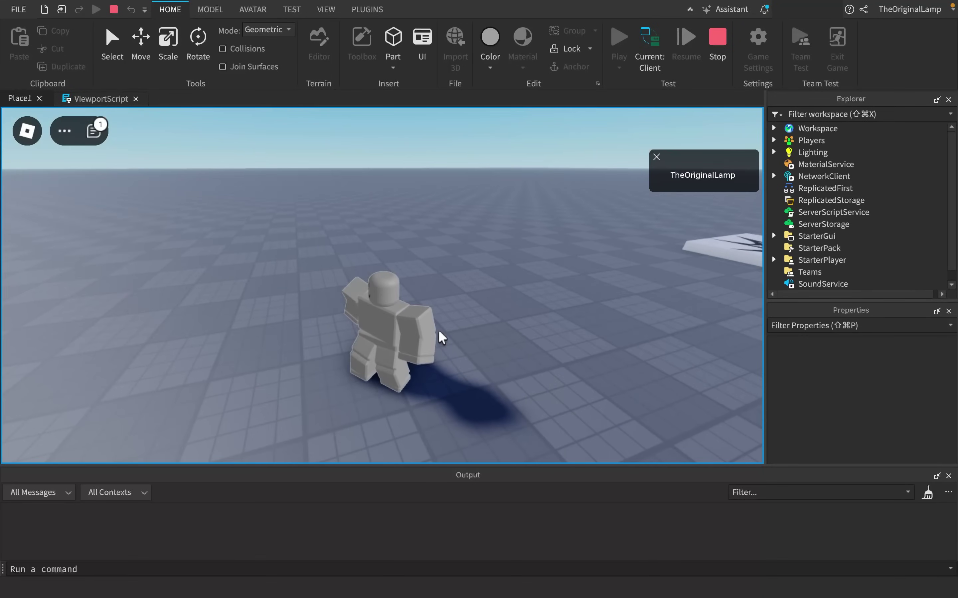
pyautogui.moveTo(439, 338); pyautogui.dragTo(440, 339, button='right')
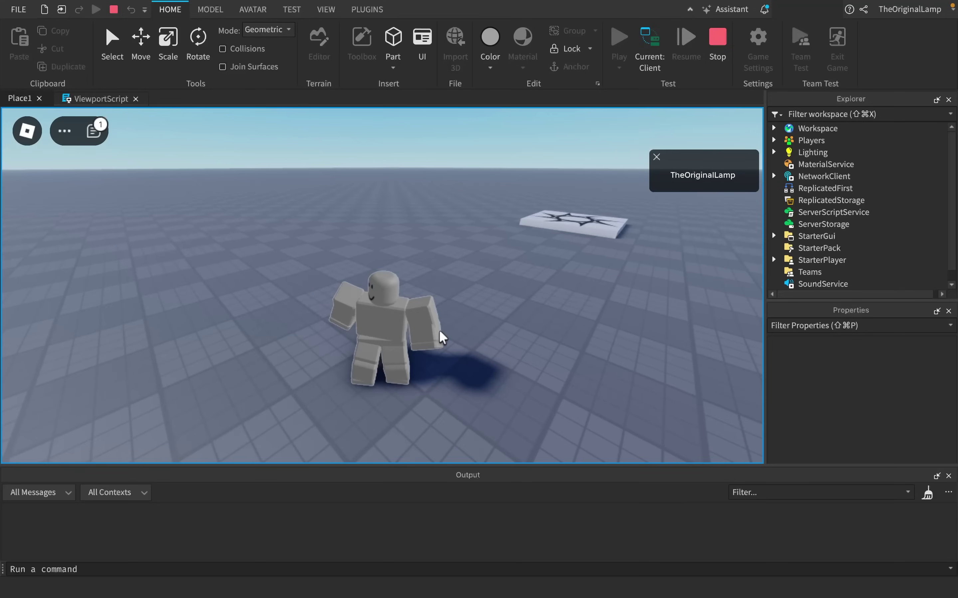
pyautogui.click(375, 314)
pyautogui.scroll(-3, 882, 371)
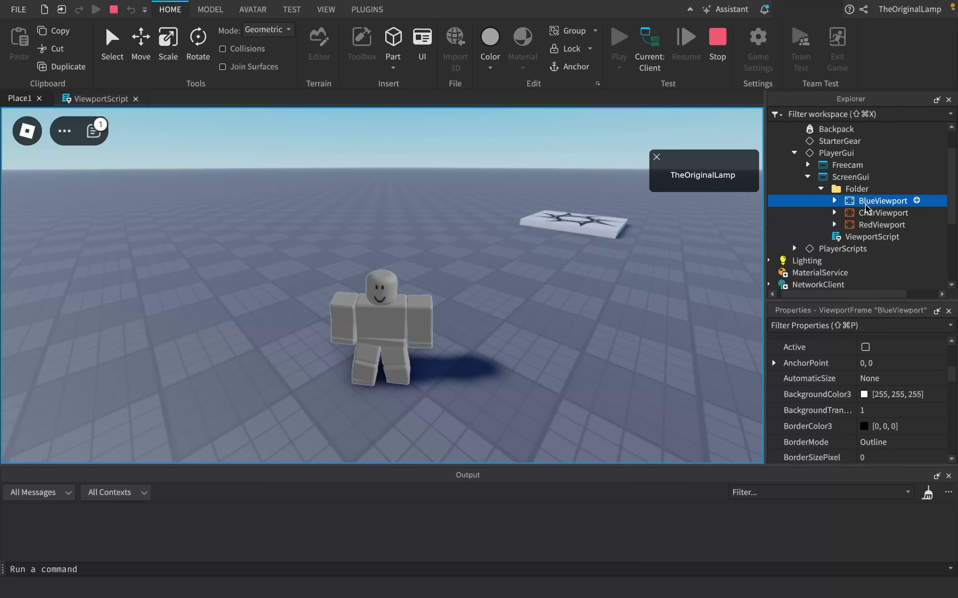
# Set BlueViewport's Position X Scale to 0.1, then reduce it to 0.05.
pyautogui.scroll(-3, 886, 417)
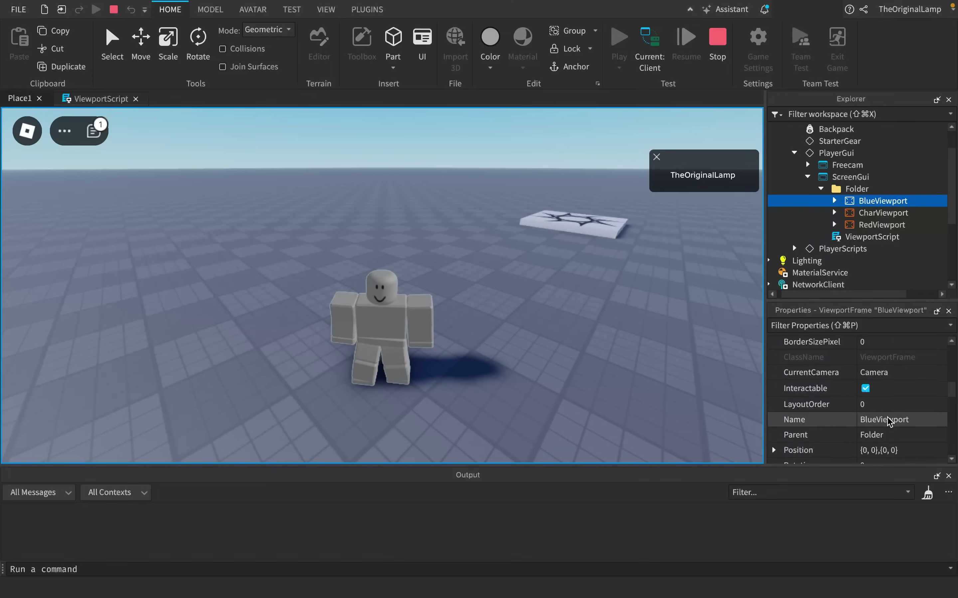
pyautogui.scroll(-3, 887, 422)
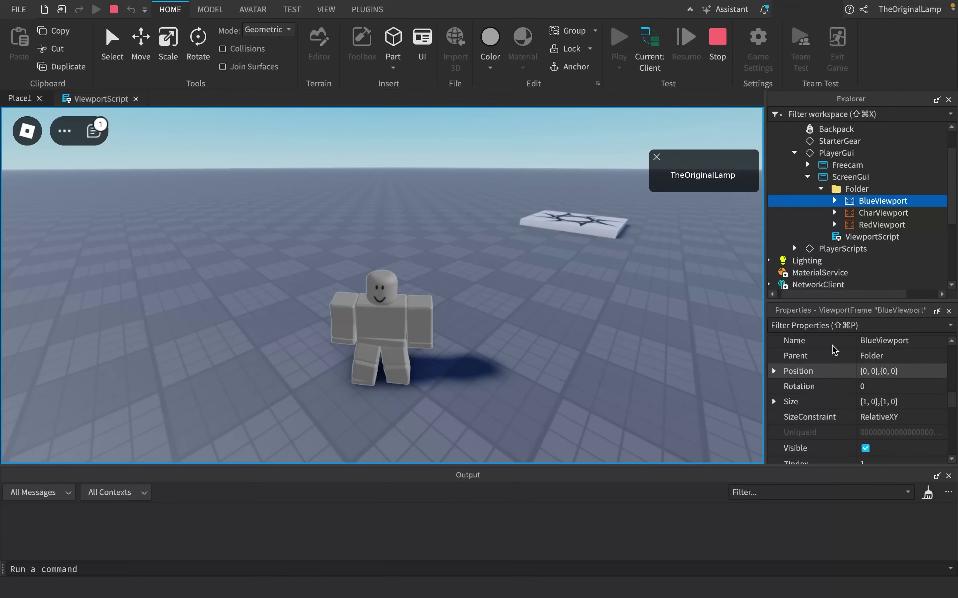
pyautogui.click(774, 371)
pyautogui.click(786, 387)
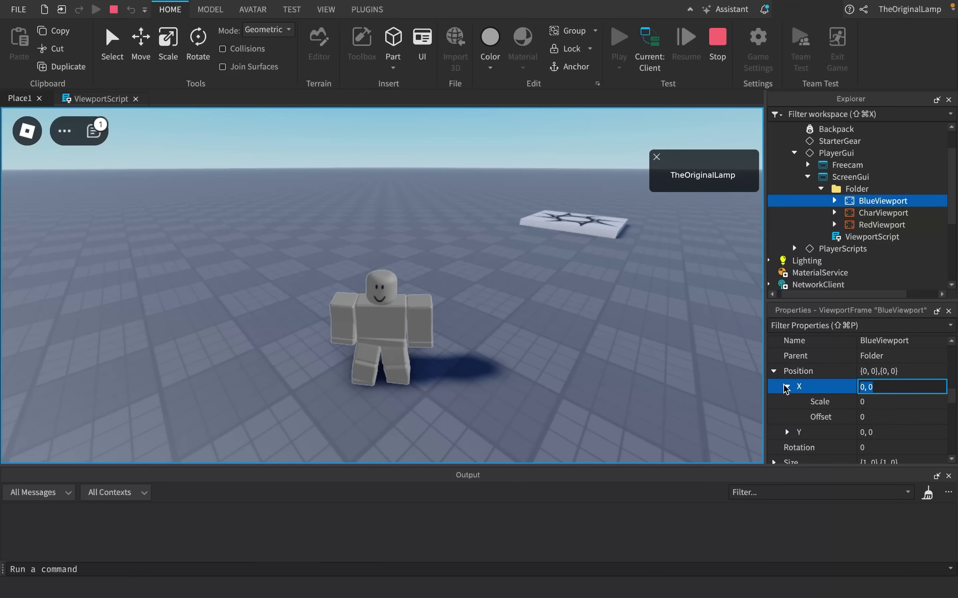
pyautogui.click(873, 401)
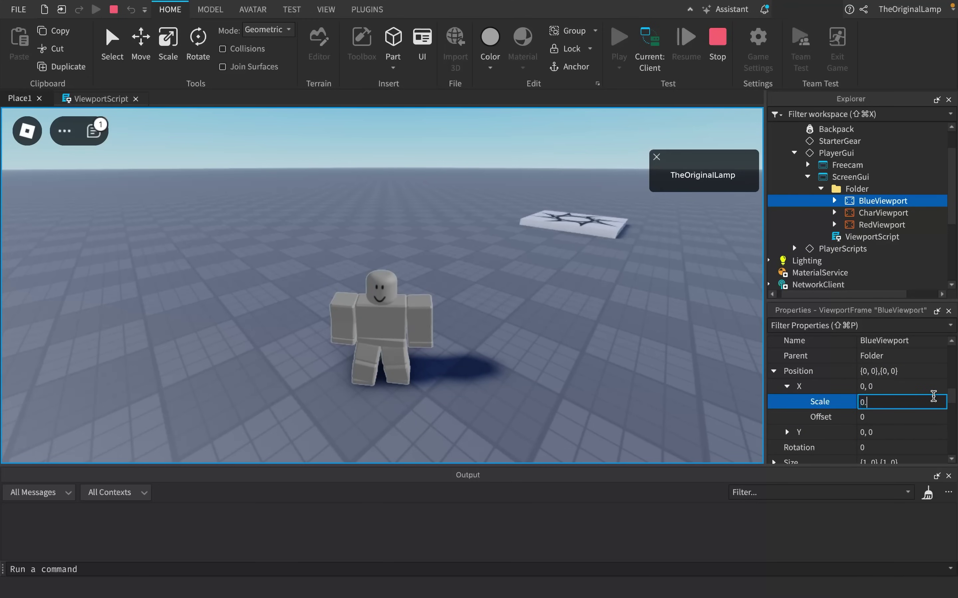
pyautogui.press('Return')
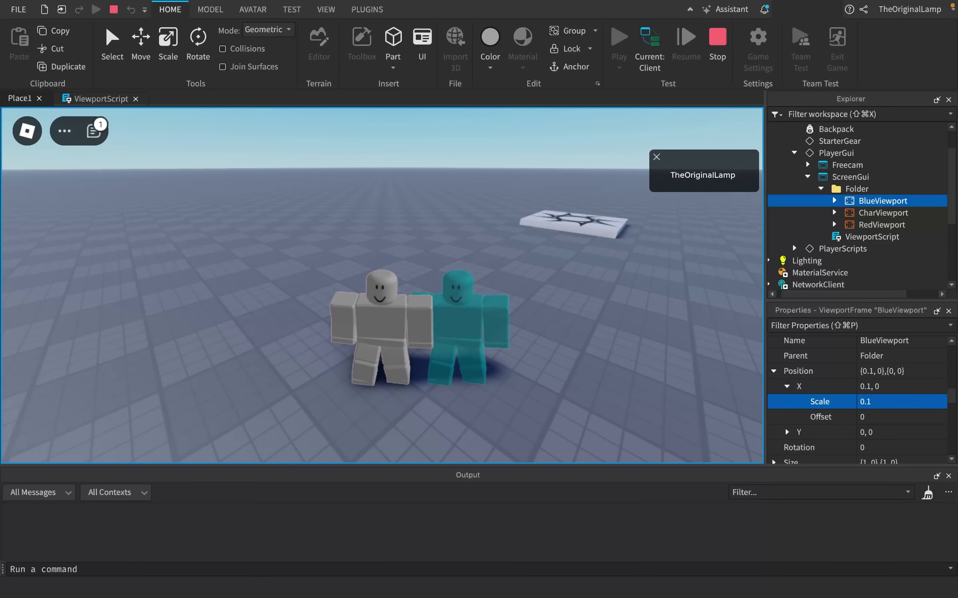
pyautogui.click(907, 402)
pyautogui.press('BackSpace')
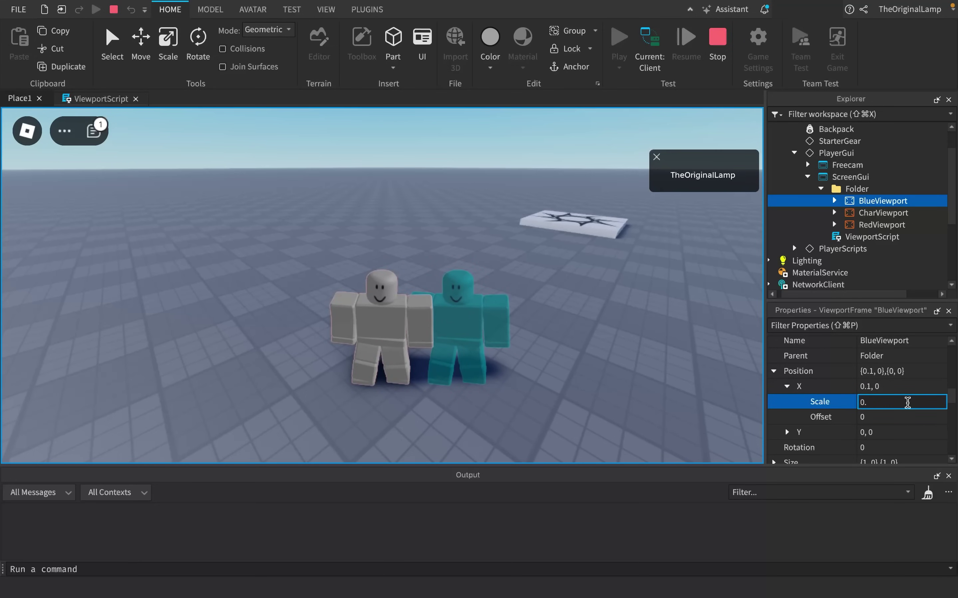
pyautogui.write('05')
pyautogui.press('Return')
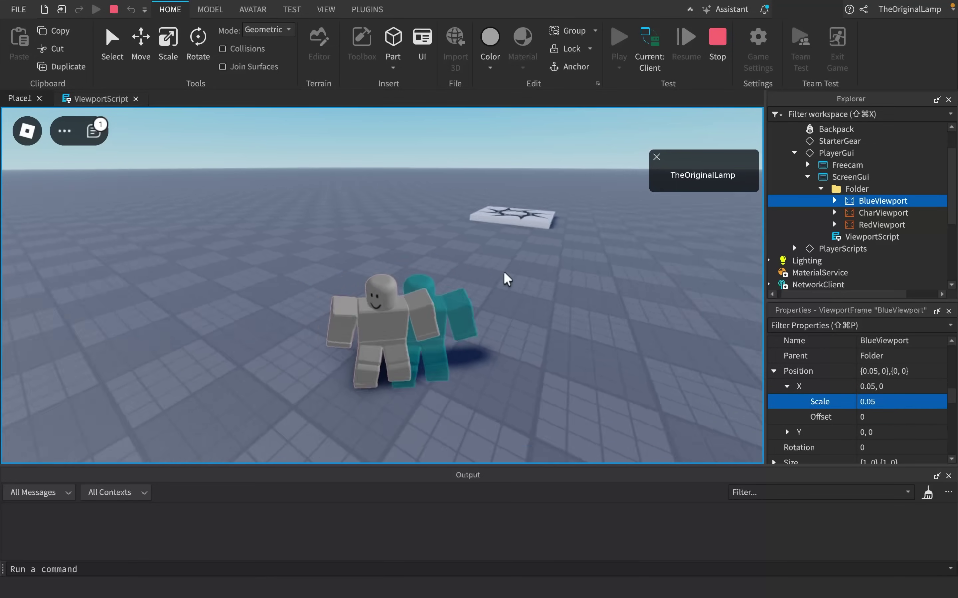
pyautogui.click(889, 403)
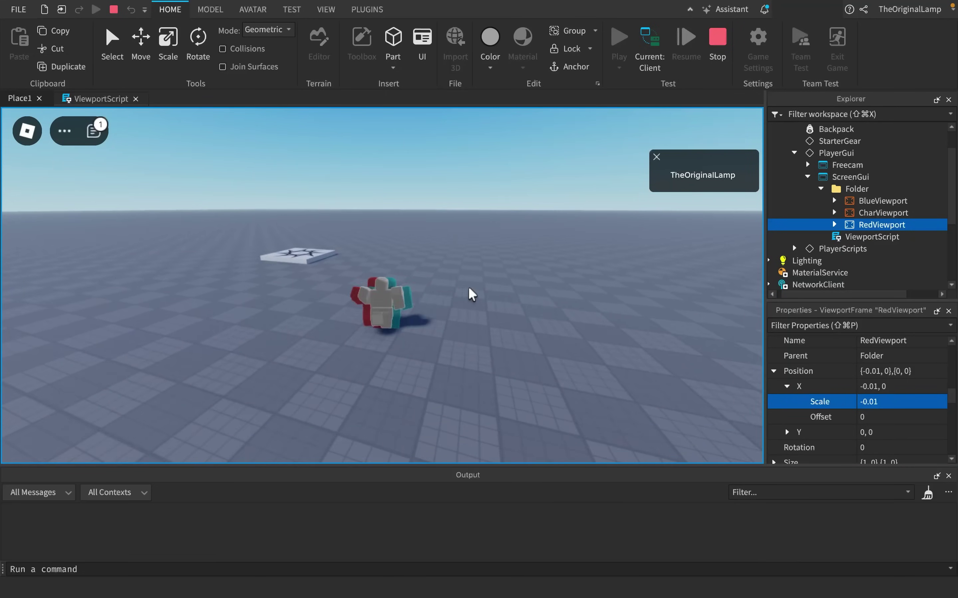
# Orbit around the character to inspect the red/blue fringes, then stop the play-test.
pyautogui.scroll(5, 469, 288)
pyautogui.moveTo(510, 280); pyautogui.dragTo(511, 278, button='right')
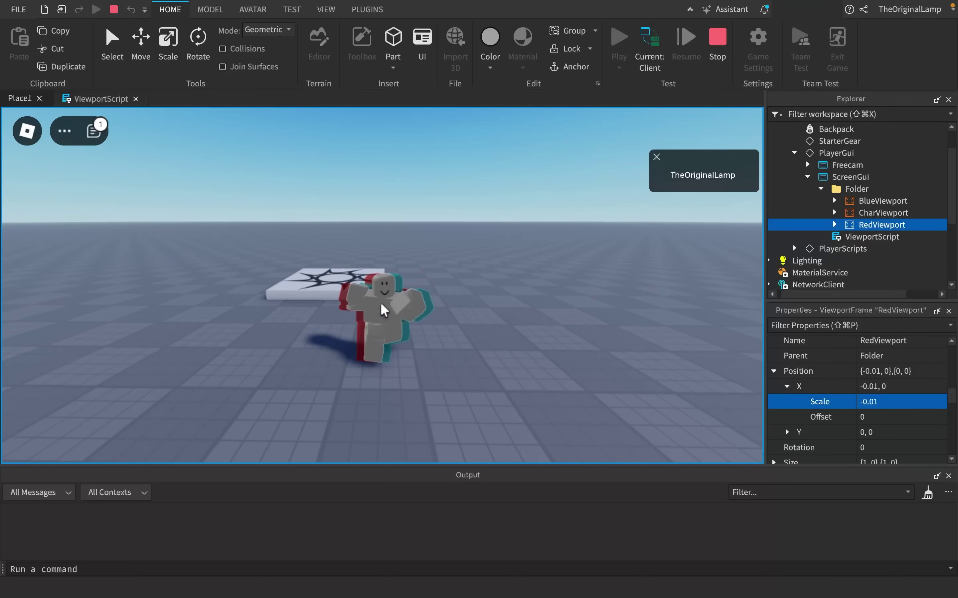
pyautogui.moveTo(389, 310); pyautogui.dragTo(390, 310, button='right')
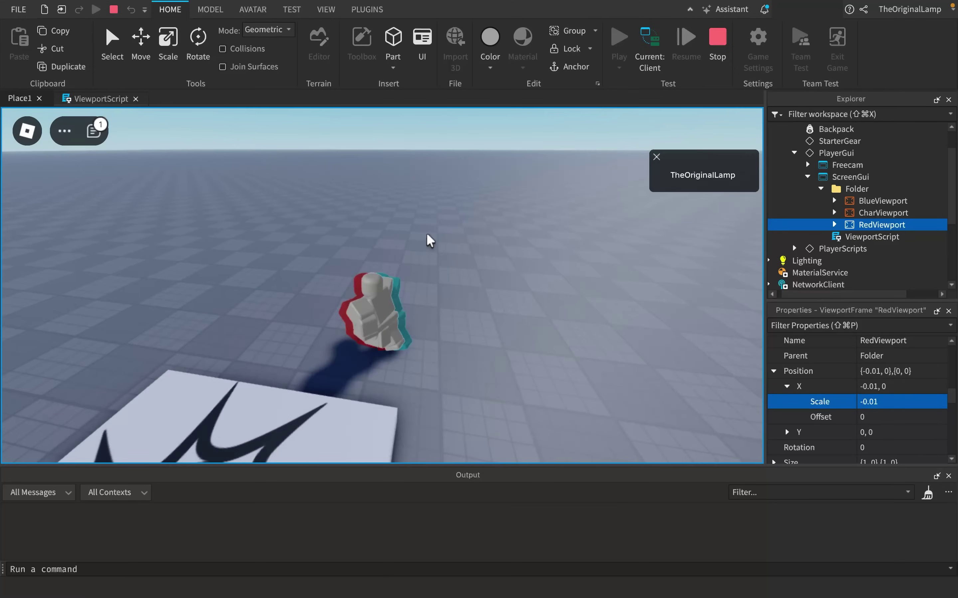
pyautogui.moveTo(427, 234); pyautogui.dragTo(427, 235, button='right')
pyautogui.moveTo(406, 291); pyautogui.dragTo(406, 291, button='right')
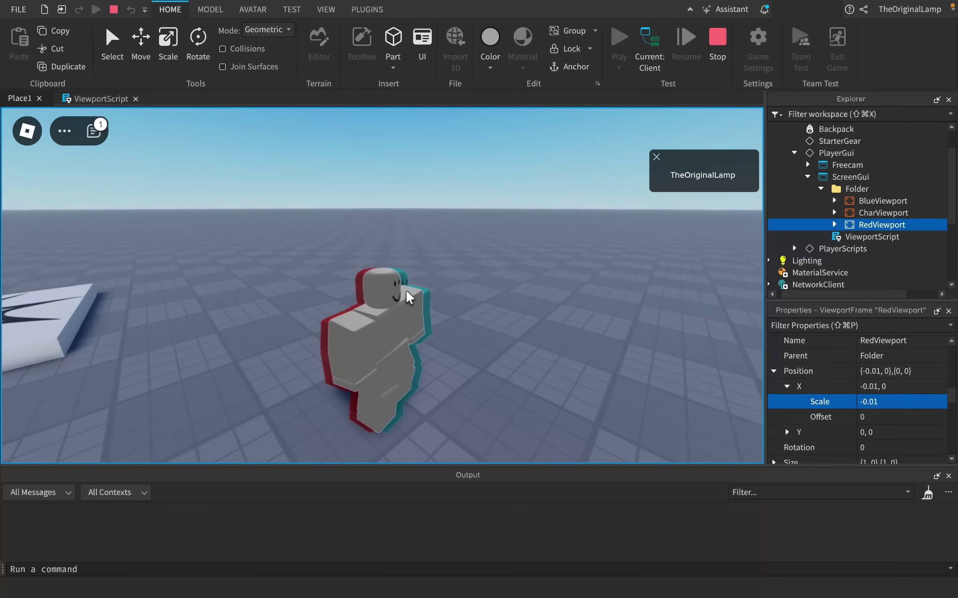
pyautogui.hotkey('shift', 'F5')
# Review ViewportScript against the Place1 view, then select BlueViewport inside the Folder.
pyautogui.click(119, 100)
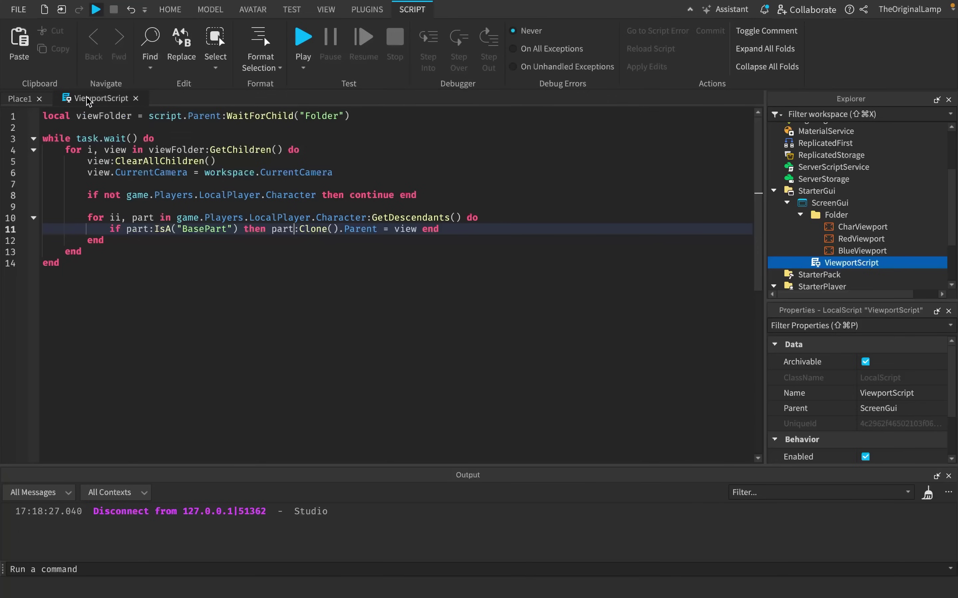
pyautogui.click(21, 99)
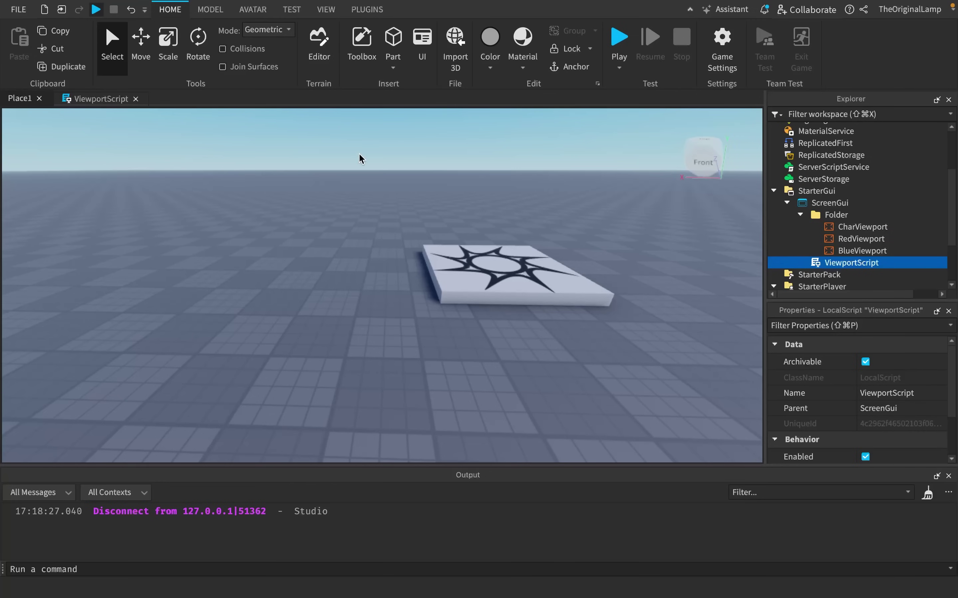
pyautogui.click(105, 98)
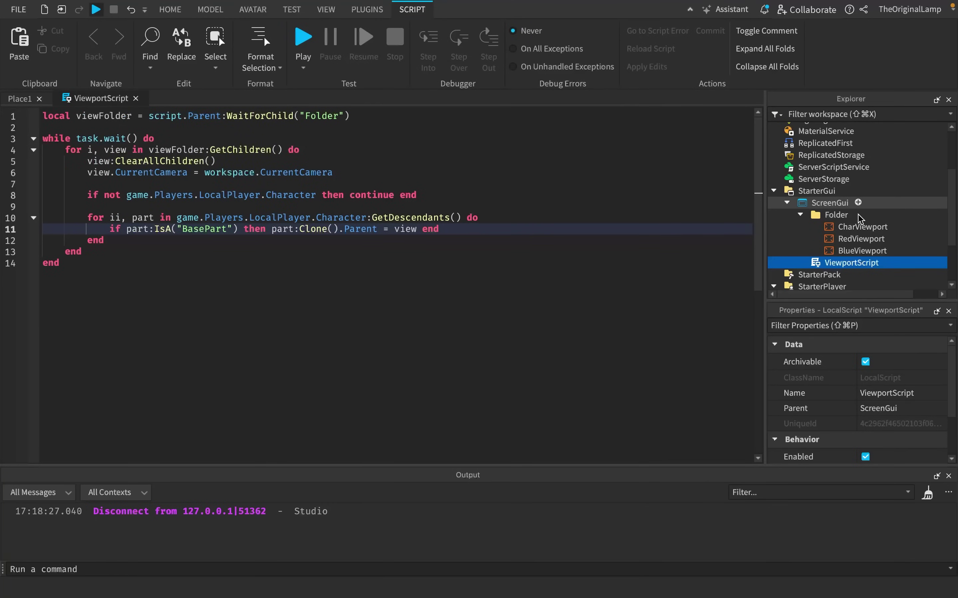
pyautogui.click(855, 251)
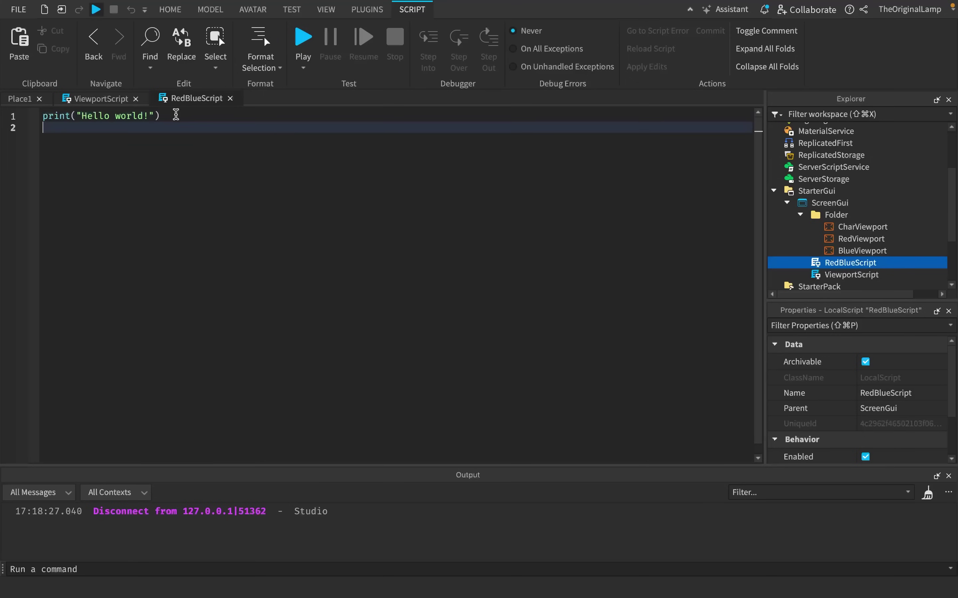
# Replace the default code with local redBlueTable = {script.Parent:WaitForChild("Folder"):WaitForChild("RedViewport").
pyautogui.hotkey('ctrl', 'a')
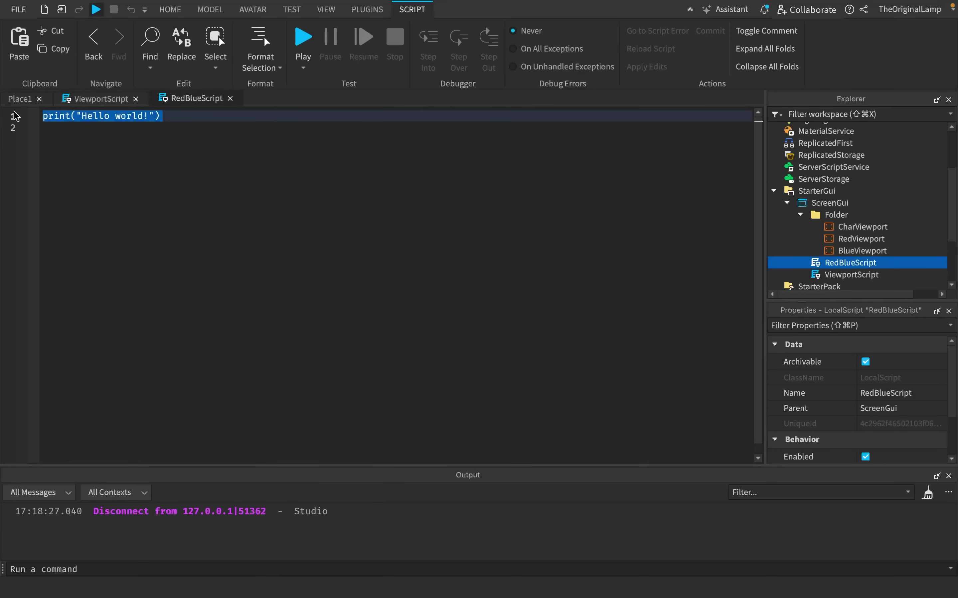
pyautogui.press('BackSpace')
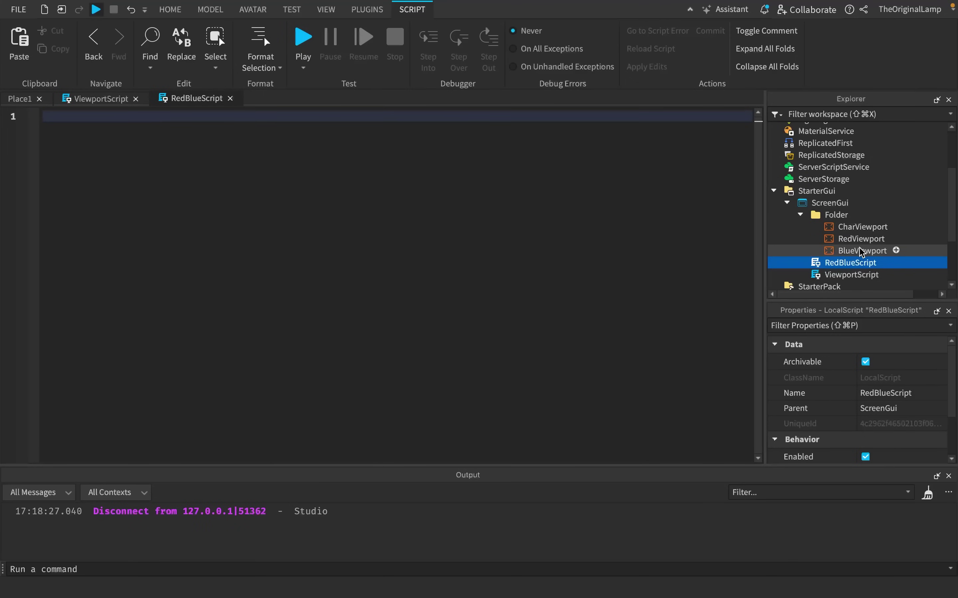
pyautogui.write('local red')
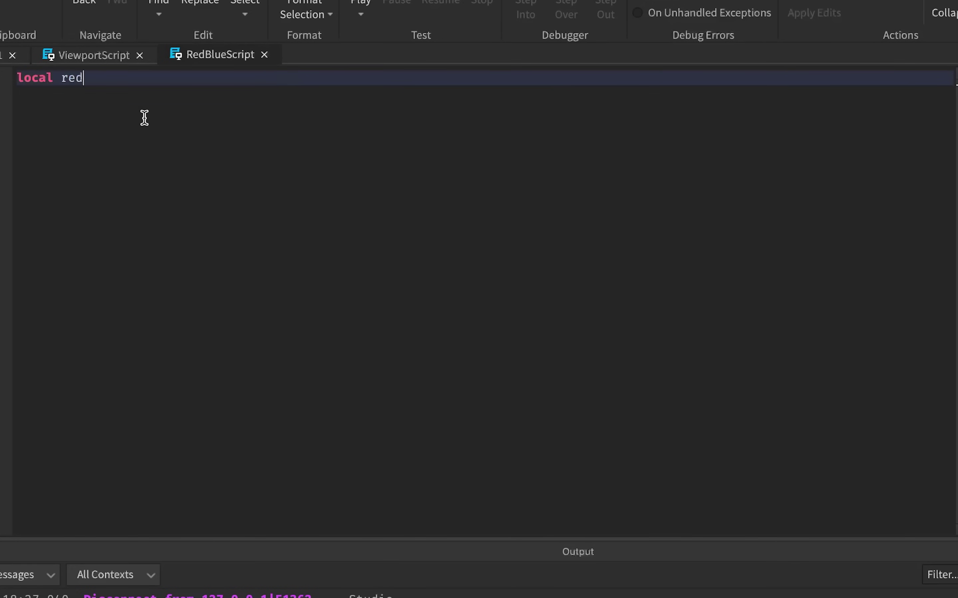
pyautogui.write('BlueTable = {script.P')
pyautogui.press('BackSpace')
pyautogui.write('{script.Parent:W')
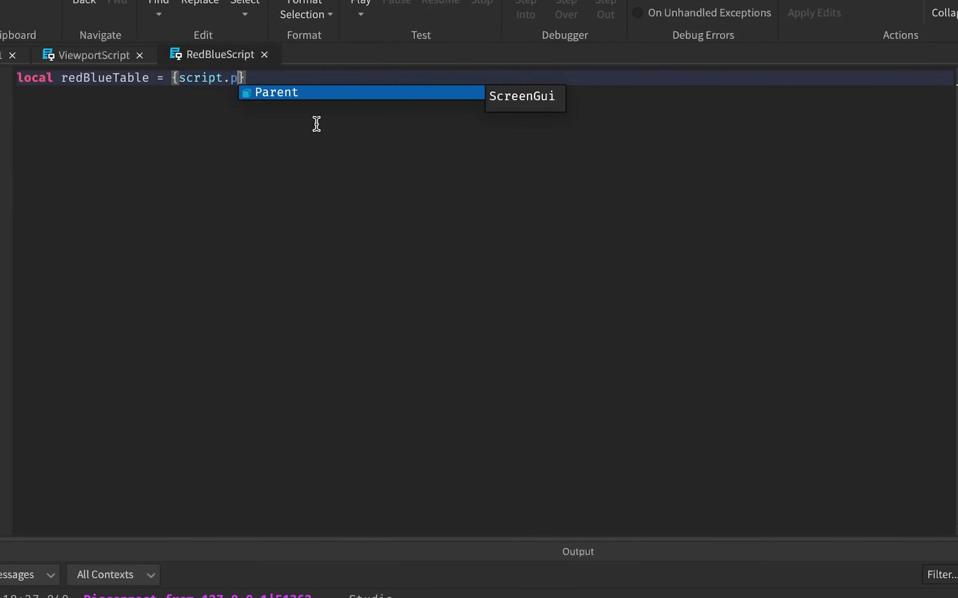
pyautogui.write('aitForChild("Folder"):WaitForChild(')
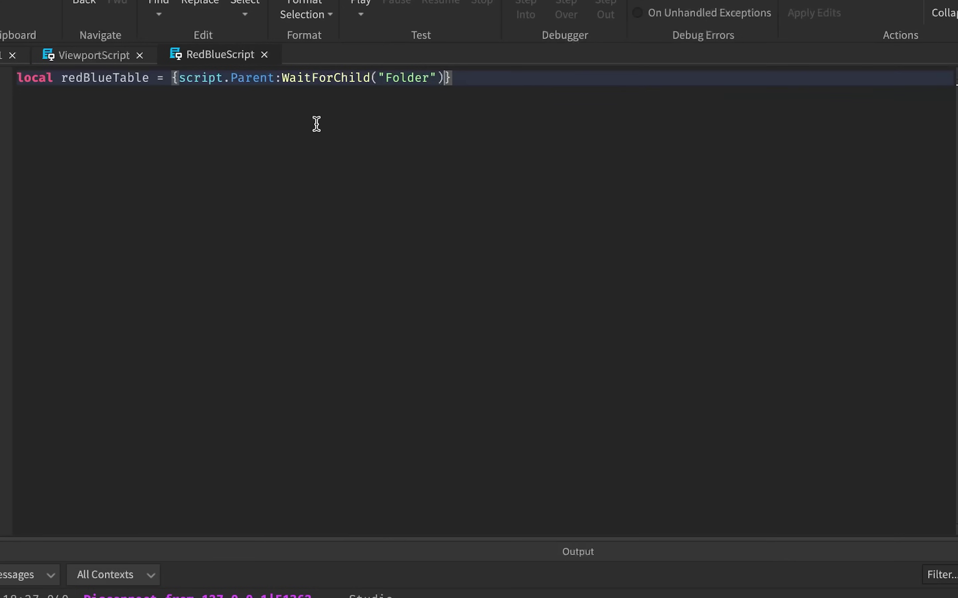
pyautogui.write('"Re')
pyautogui.press('Tab')
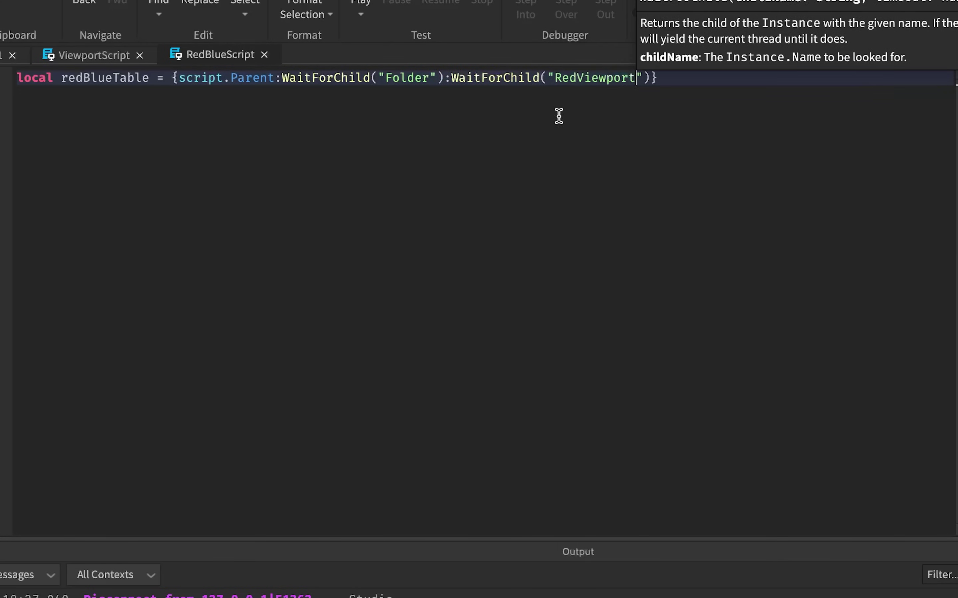
# Duplicate the RedViewport lookup as a second comma-separated entry in redBlueTable.
pyautogui.doubleClick(658, 79)
pyautogui.hotkey('ctrl', 'c')
pyautogui.press('Right')
pyautogui.write(',')
pyautogui.hotkey('ctrl', 'v')
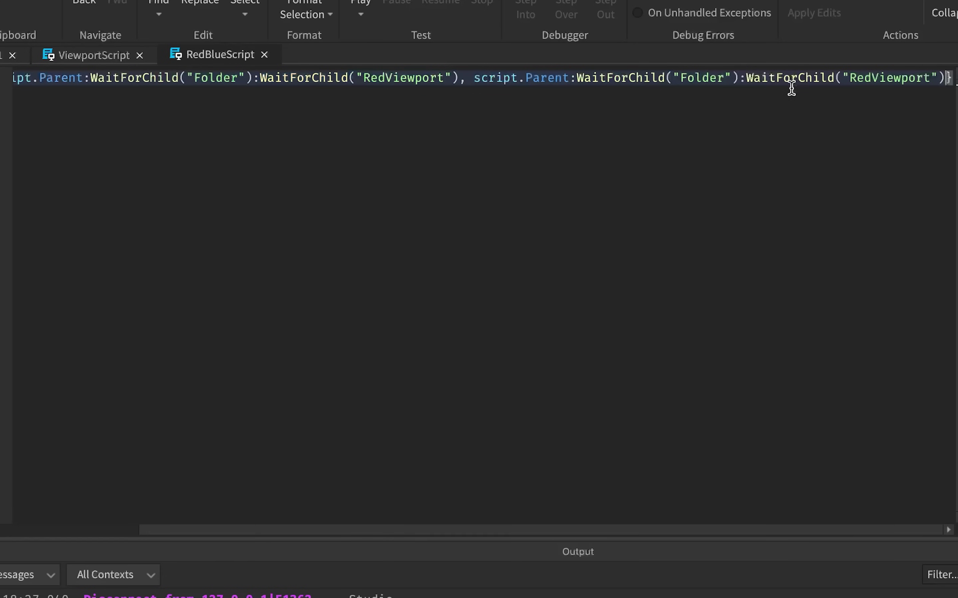